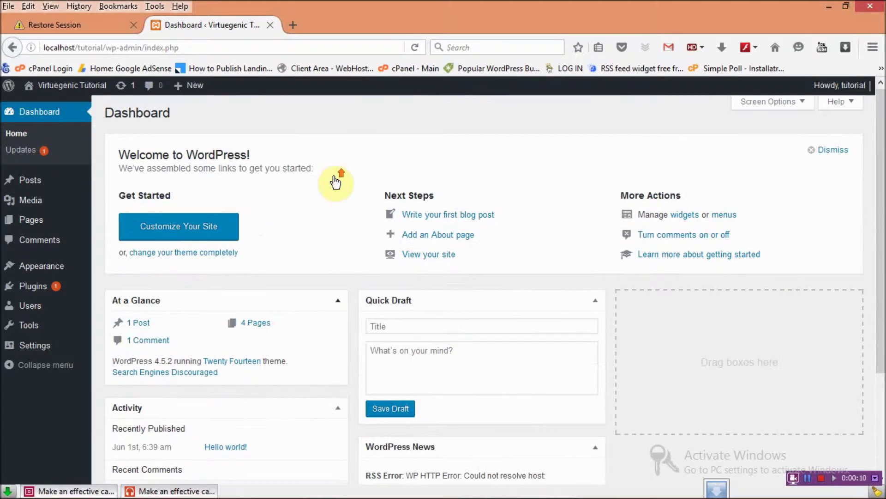
# Open the theme customizer from the installed themes page and view the Site Identity settings, highlighting the tagline.
pyautogui.moveTo(57, 265)
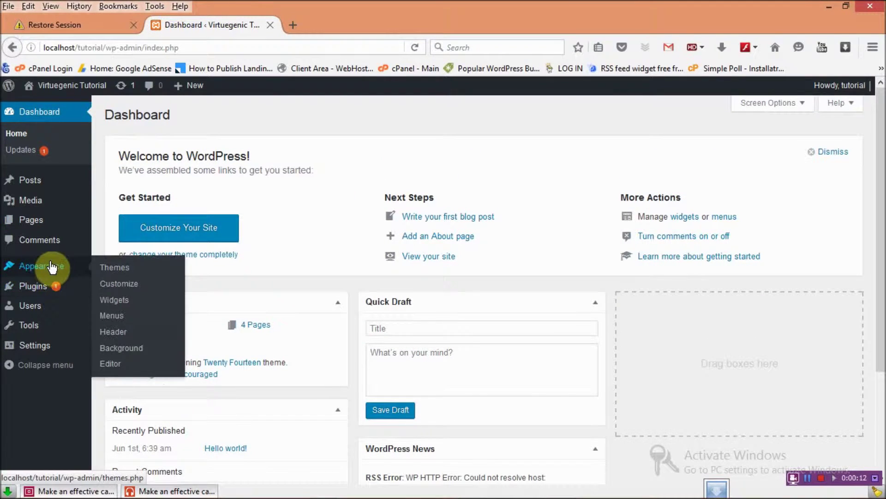
pyautogui.click(114, 270)
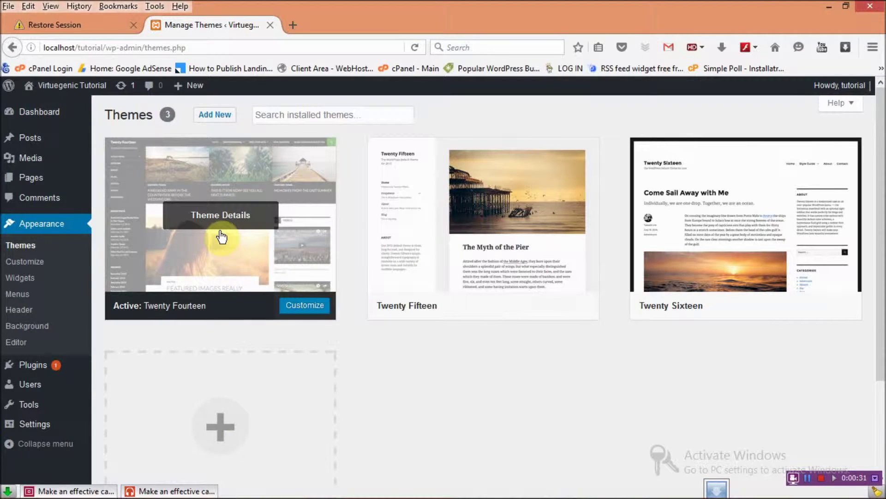
pyautogui.click(36, 262)
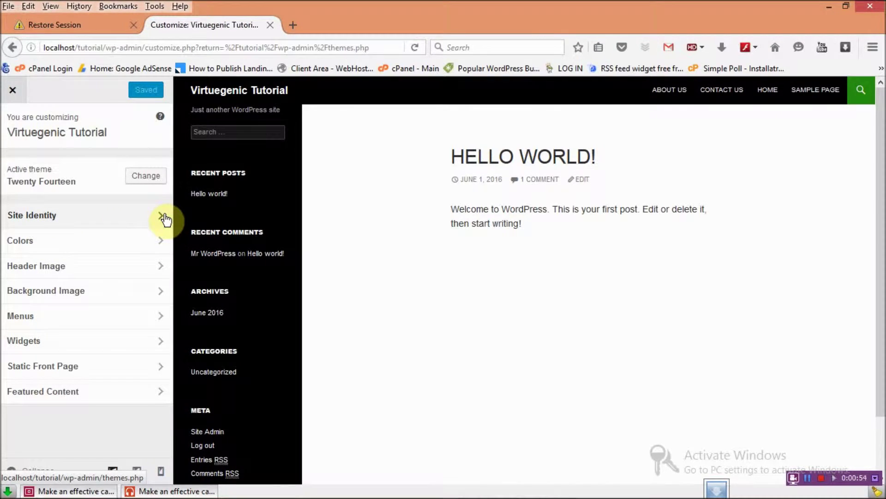
pyautogui.click(162, 216)
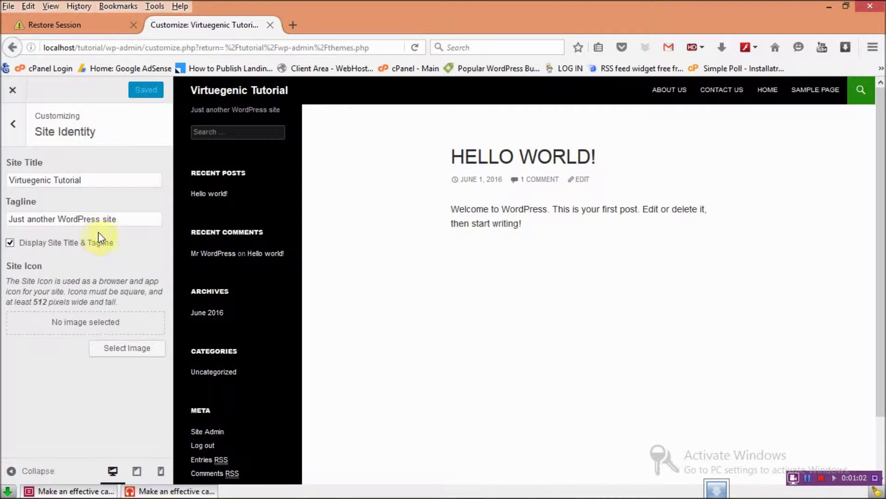
pyautogui.moveTo(130, 219); pyautogui.dragTo(12, 242)
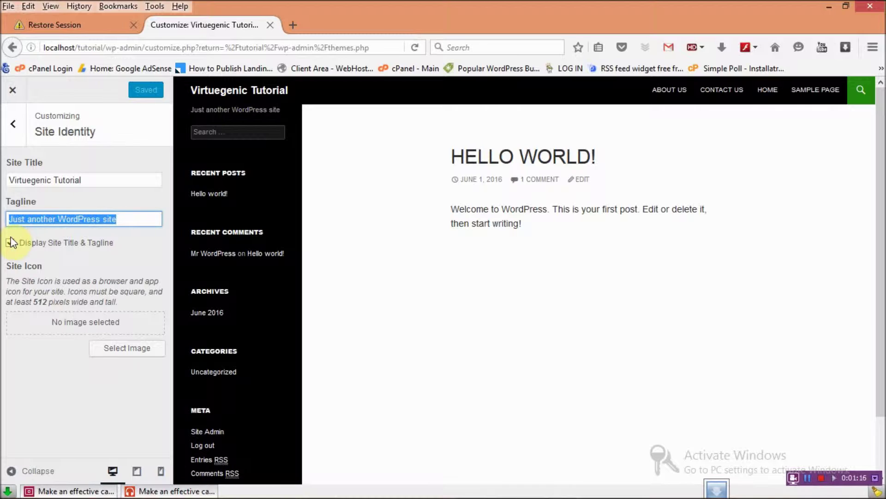
pyautogui.click(806, 476)
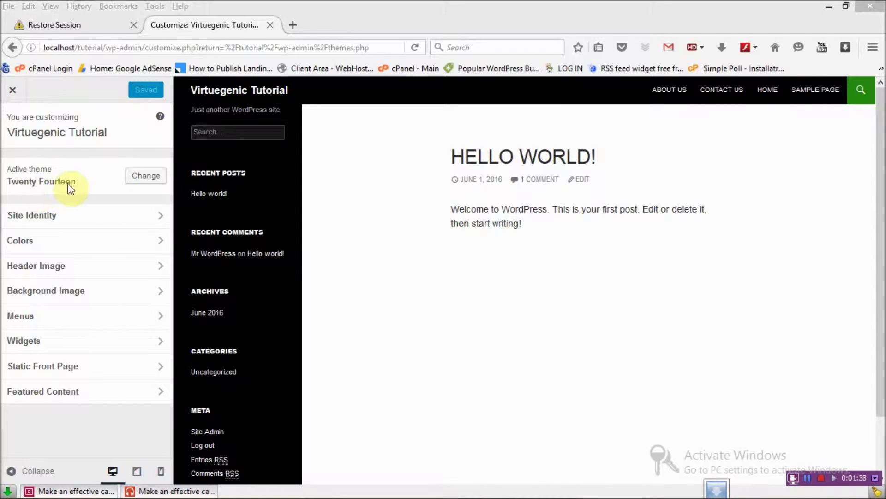
# Review the other installed themes available in the customizer, and the site title and tagline in the Site Identity settings.
pyautogui.click(138, 177)
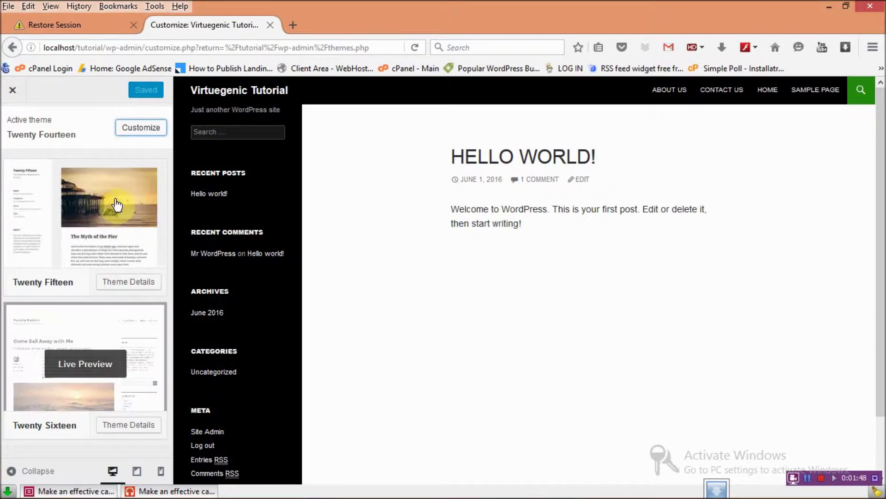
pyautogui.click(131, 129)
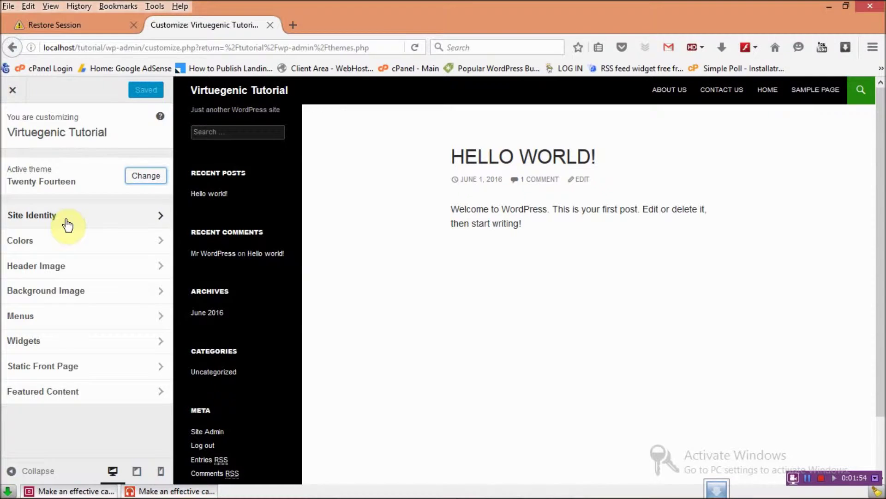
pyautogui.click(68, 225)
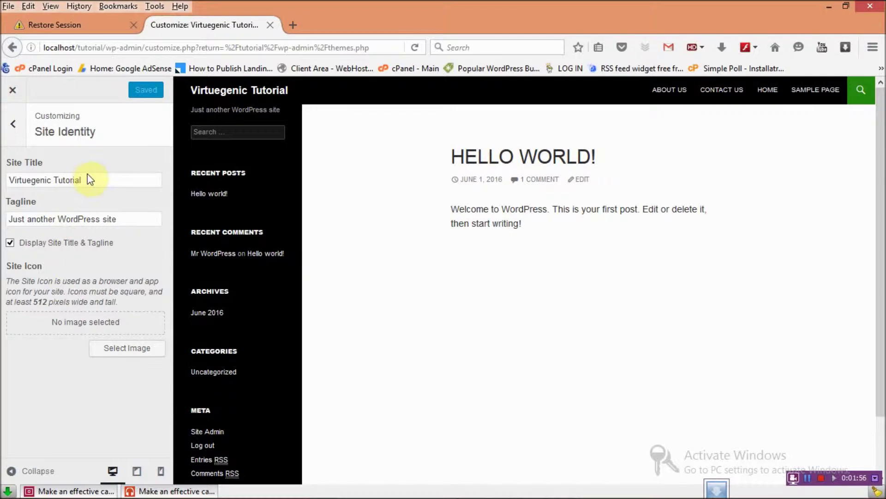
pyautogui.moveTo(85, 180); pyautogui.dragTo(21, 166)
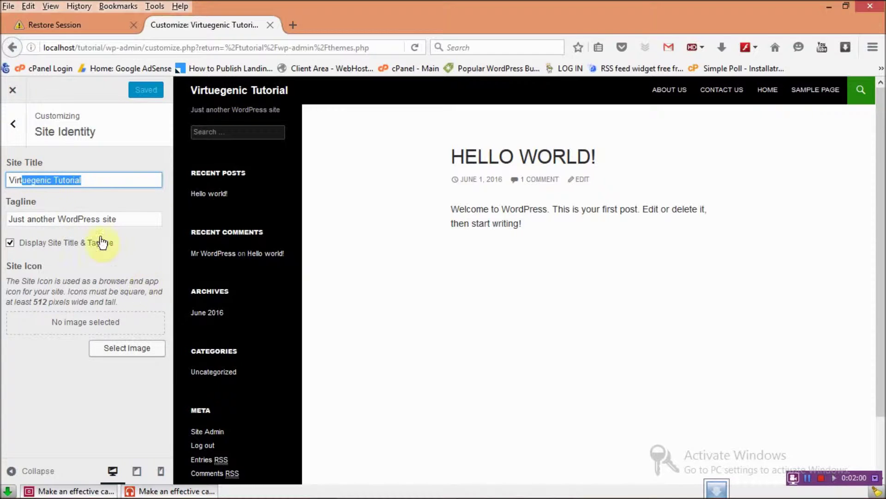
pyautogui.moveTo(142, 219); pyautogui.dragTo(1, 229)
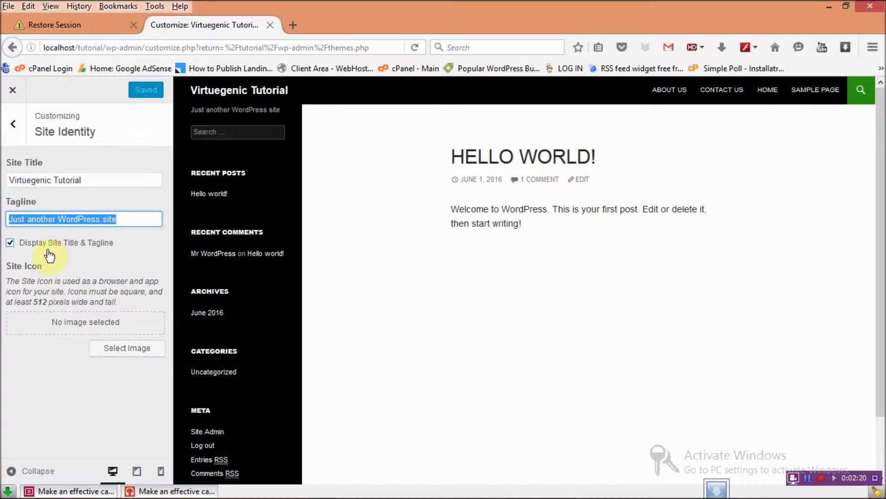
# Turn off the display of the site title and tagline, and turn it back on.
pyautogui.click(9, 242)
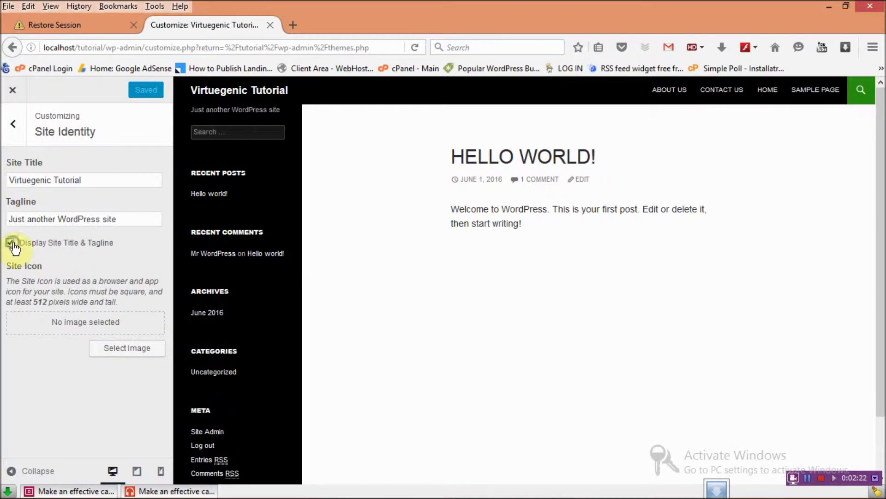
pyautogui.click(10, 243)
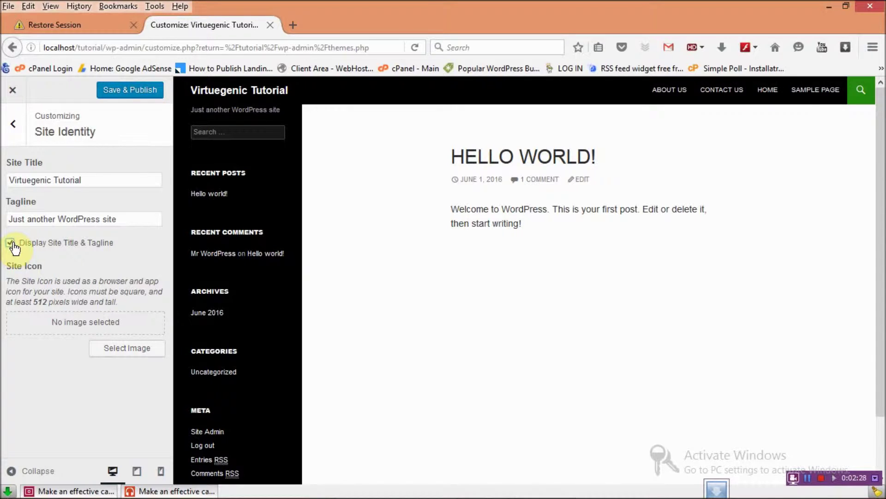
pyautogui.click(10, 243)
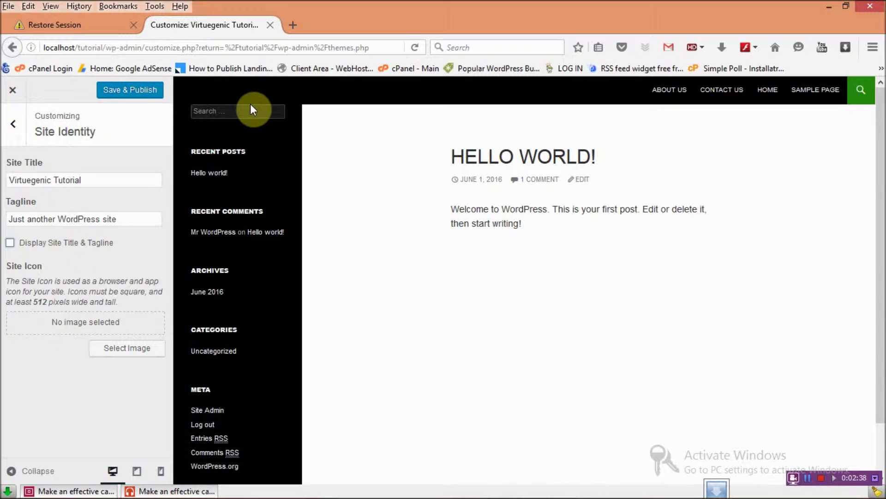
pyautogui.click(16, 243)
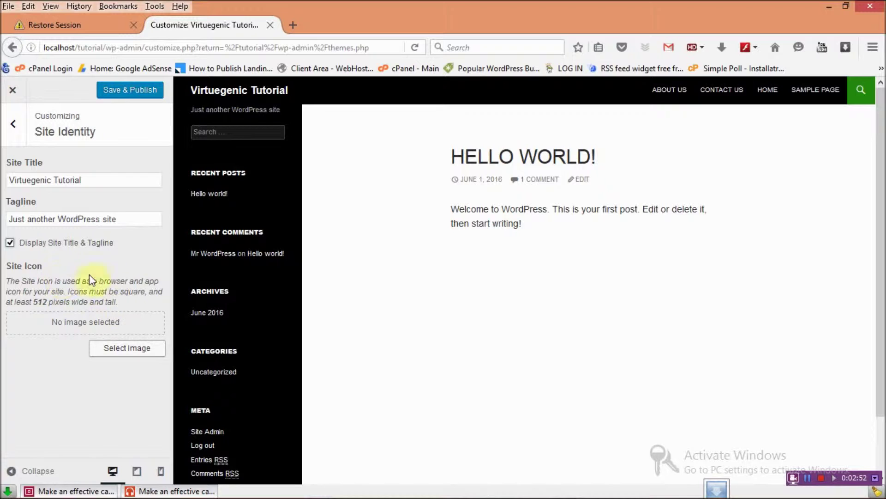
# Start selecting a site icon image by opening the media library and its file upload browser.
pyautogui.click(131, 355)
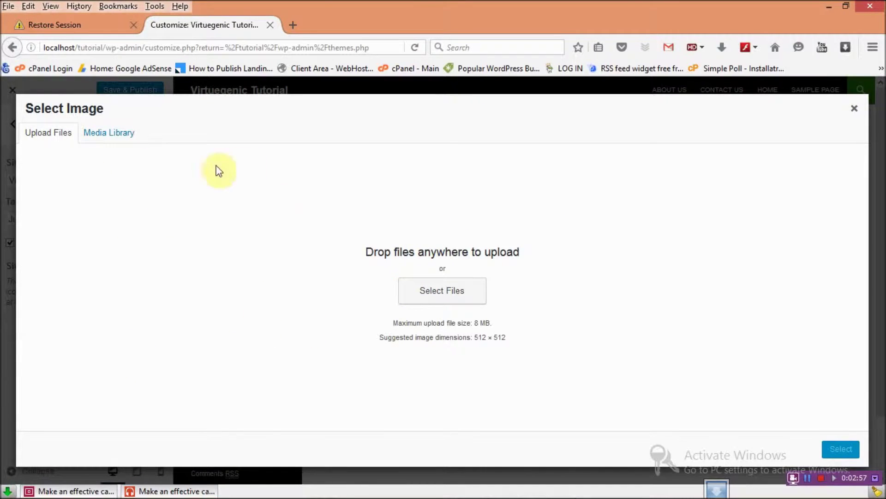
pyautogui.click(99, 134)
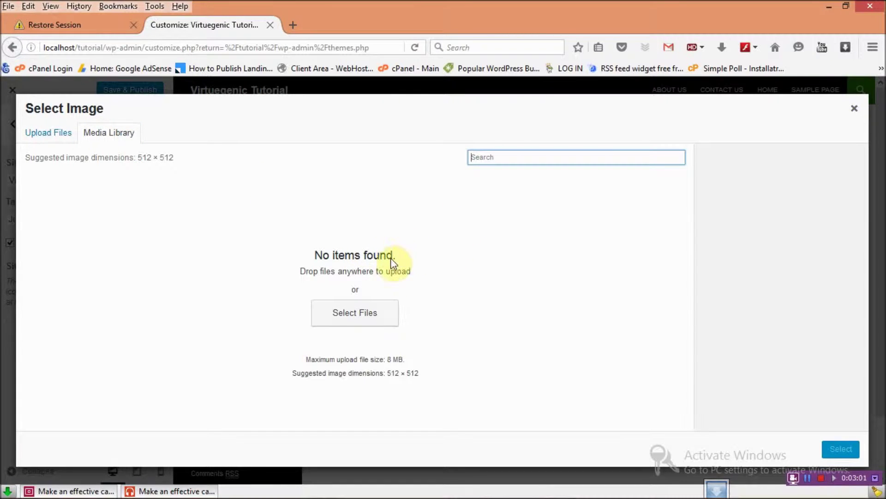
pyautogui.click(348, 322)
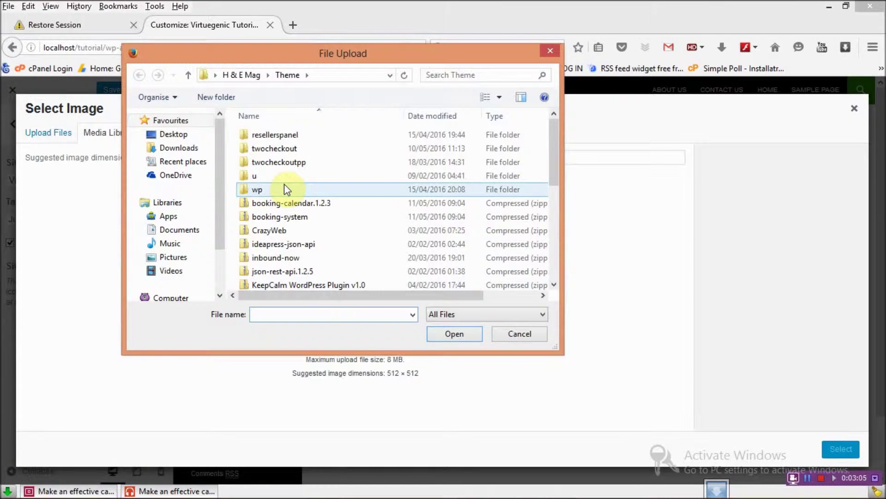
# Search the Pictures library, including My Pictures and its me subfolder, for an image to use as the site icon.
pyautogui.click(174, 261)
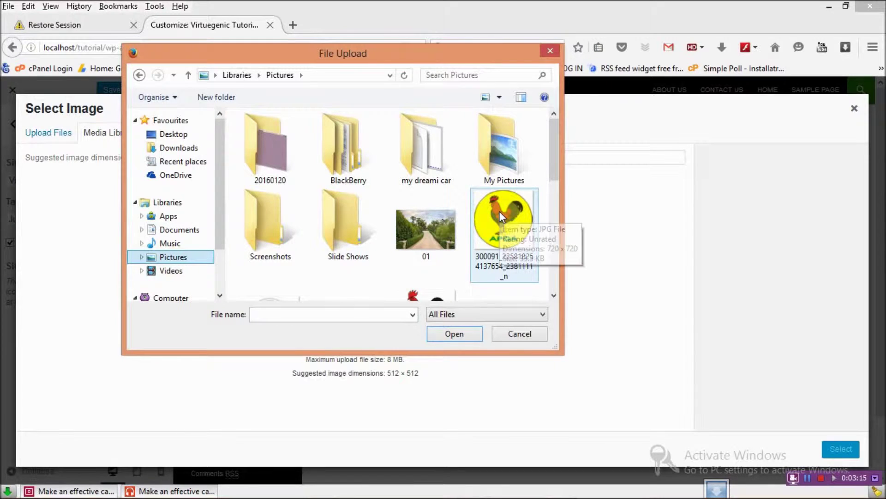
pyautogui.doubleClick(494, 178)
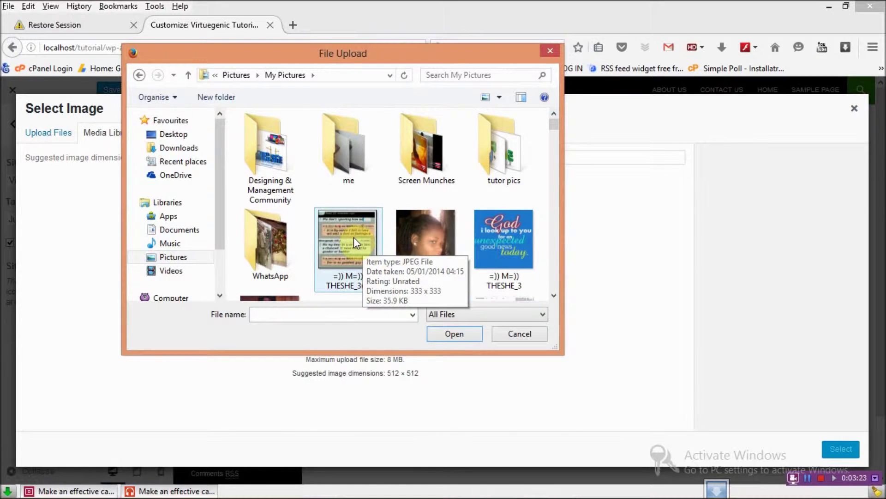
pyautogui.doubleClick(349, 182)
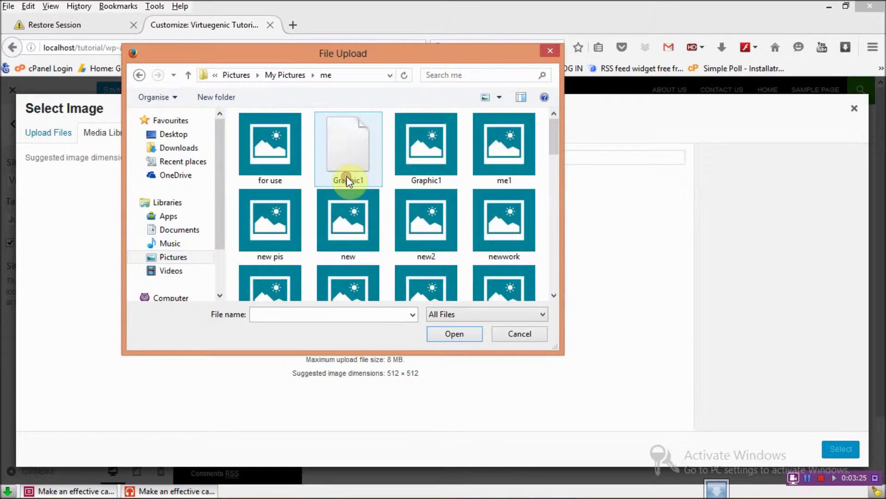
pyautogui.click(145, 76)
pyautogui.click(145, 77)
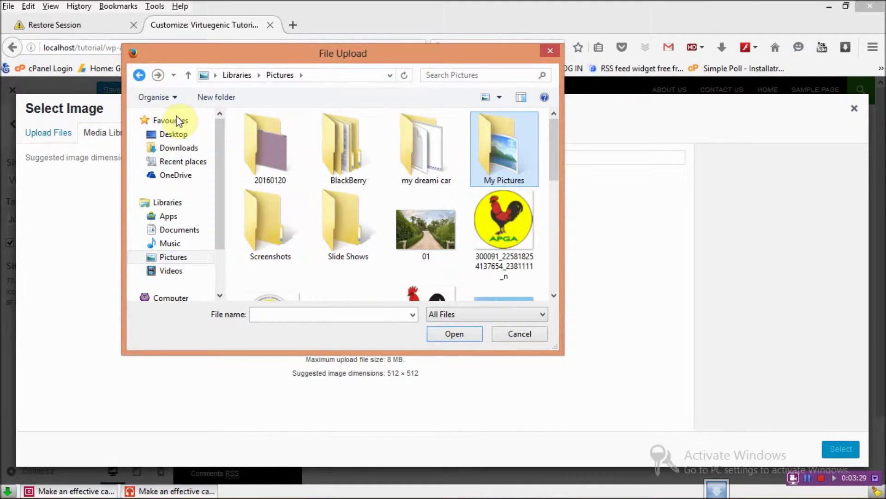
pyautogui.click(419, 290)
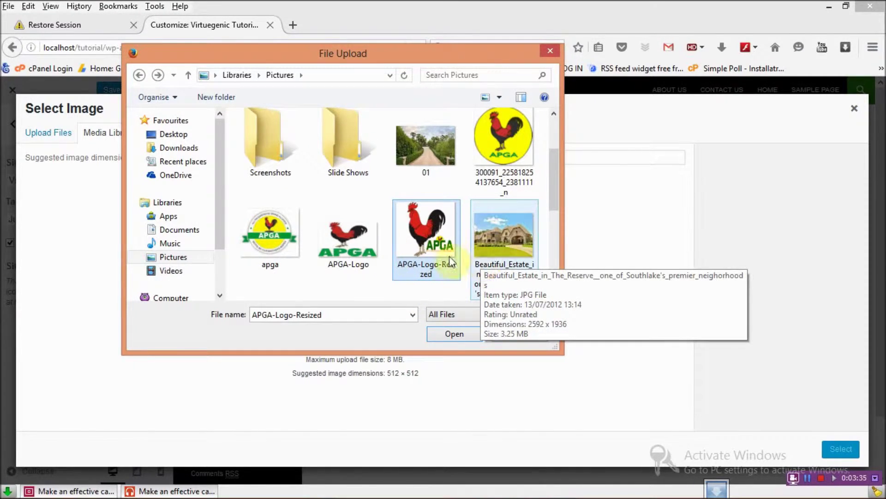
pyautogui.click(347, 252)
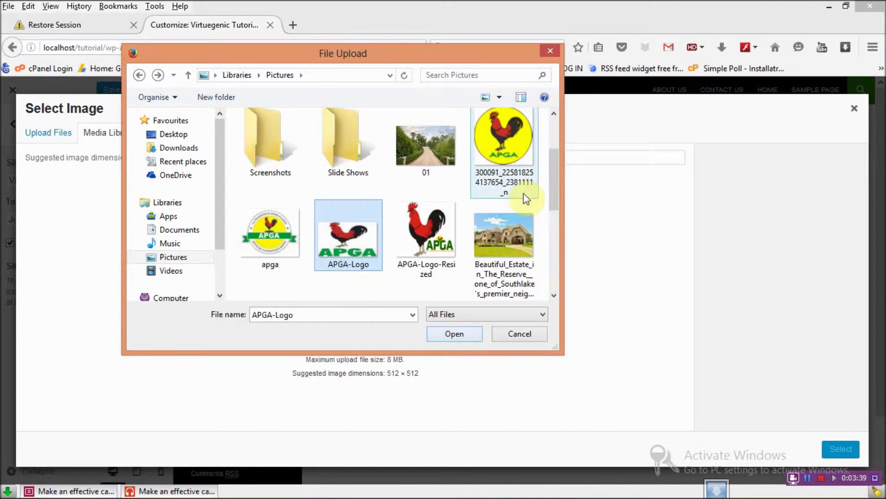
pyautogui.moveTo(555, 208); pyautogui.dragTo(530, 163)
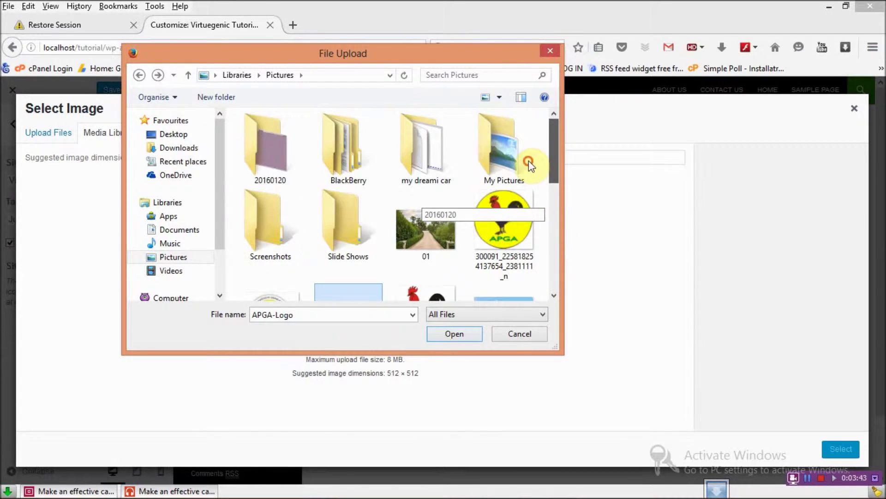
# Search the Desktop and its Tutorial folder for an image to use as the site icon.
pyautogui.click(139, 76)
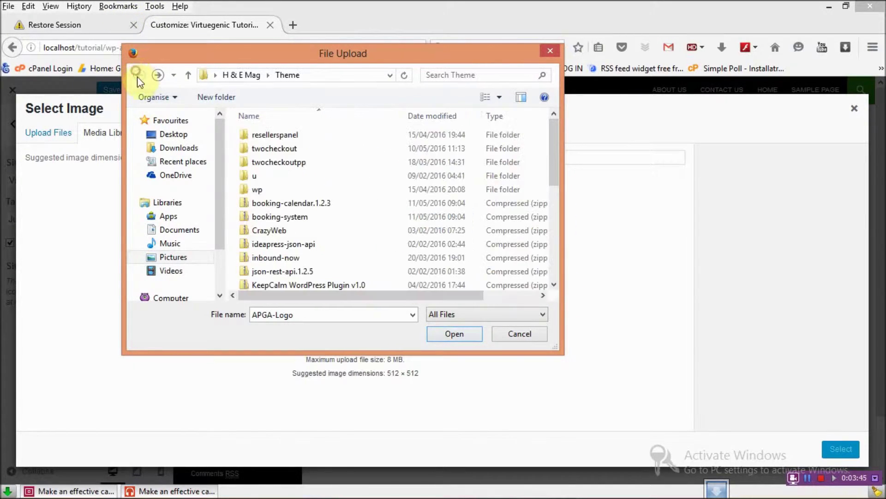
pyautogui.click(176, 133)
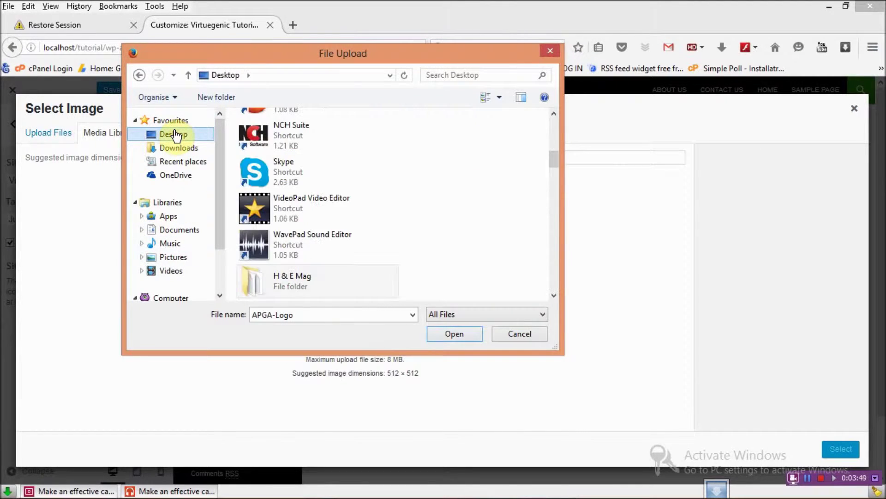
pyautogui.click(290, 244)
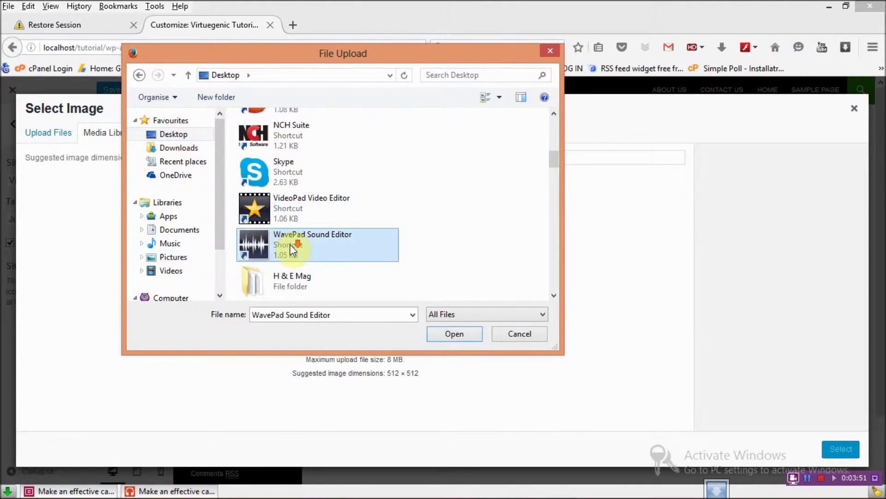
pyautogui.scroll(-5, 290, 244)
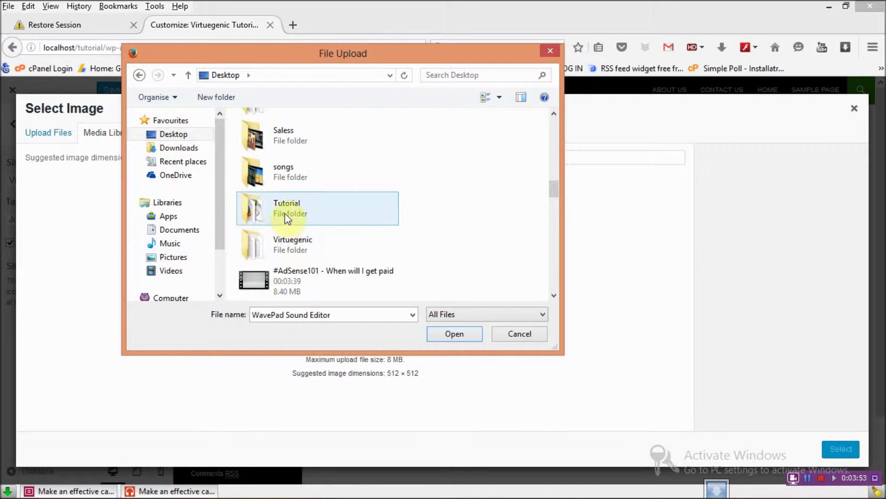
pyautogui.doubleClick(283, 214)
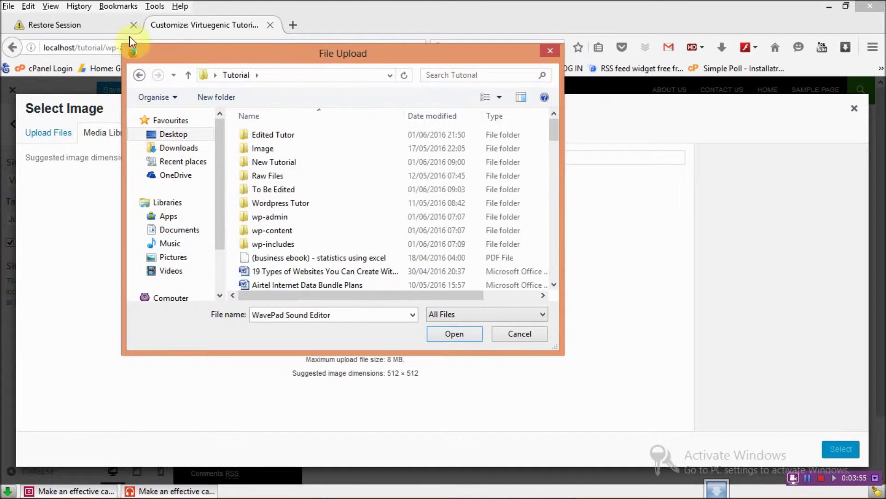
pyautogui.click(139, 75)
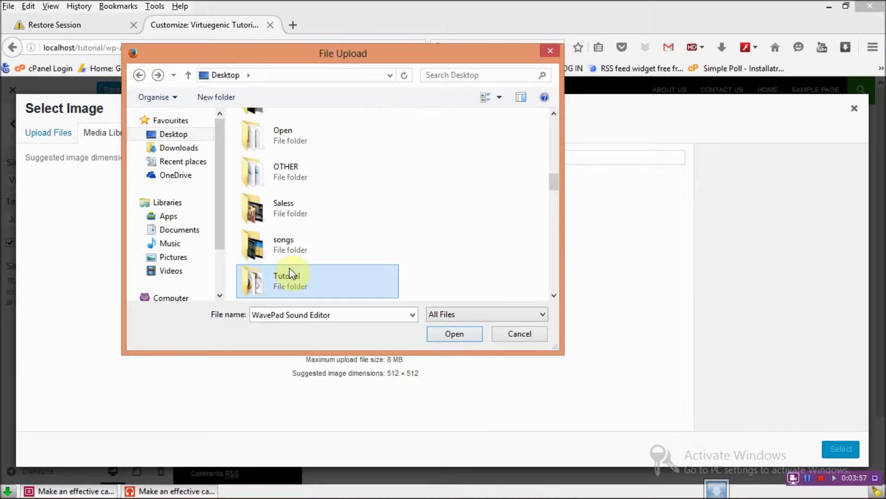
# Browse from the Desktop's Virtuegenic folder into Virtuegenic Media and its Image subfolder.
pyautogui.scroll(-3, 289, 272)
pyautogui.doubleClick(256, 207)
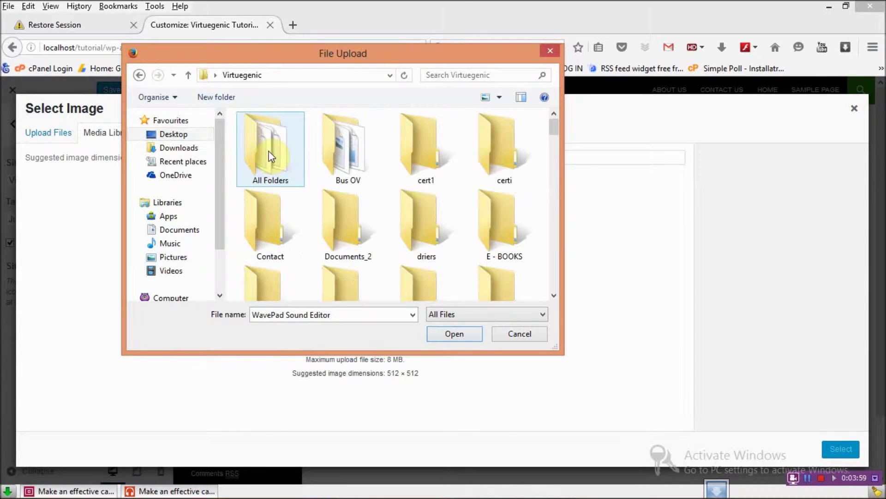
pyautogui.click(343, 233)
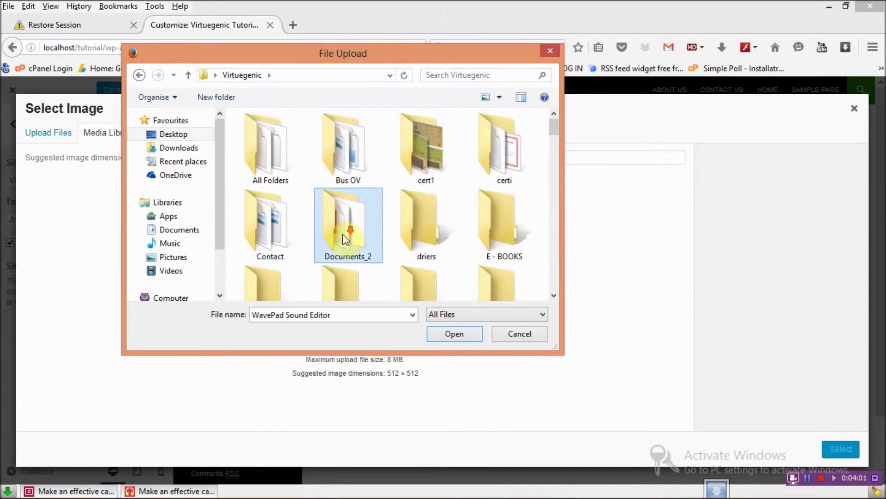
pyautogui.scroll(-5, 342, 234)
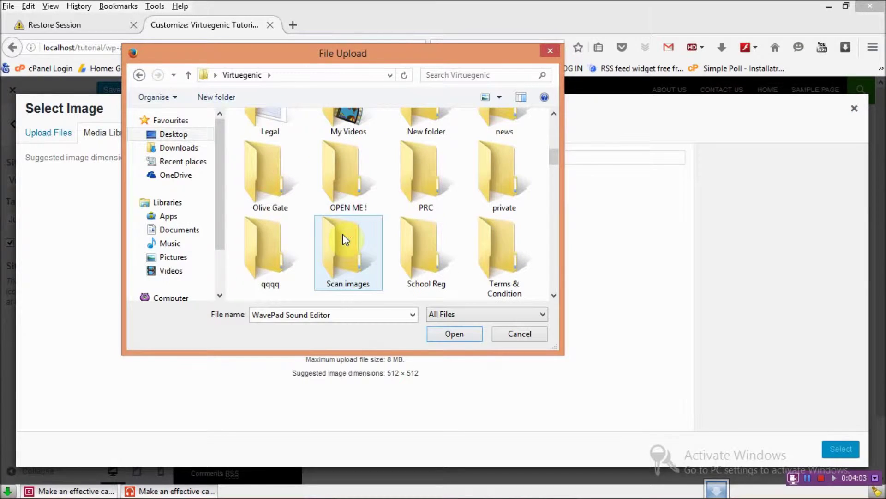
pyautogui.scroll(-1, 343, 233)
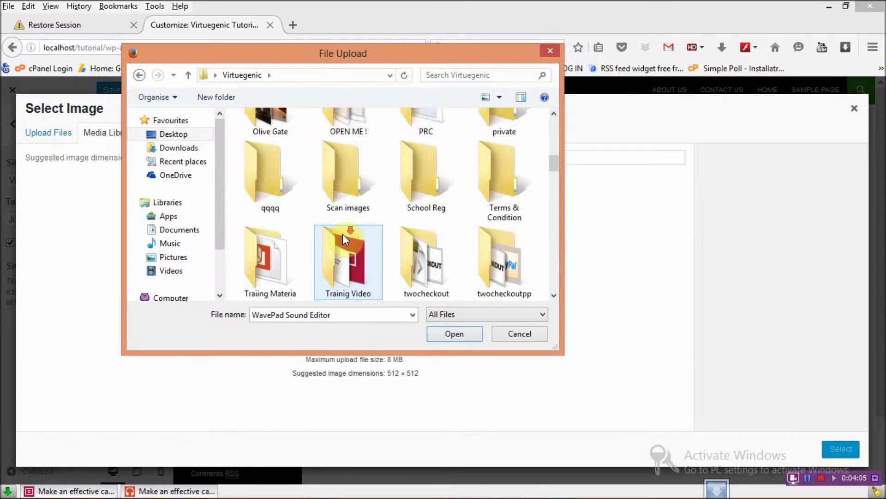
pyautogui.scroll(-1, 343, 234)
pyautogui.click(343, 233)
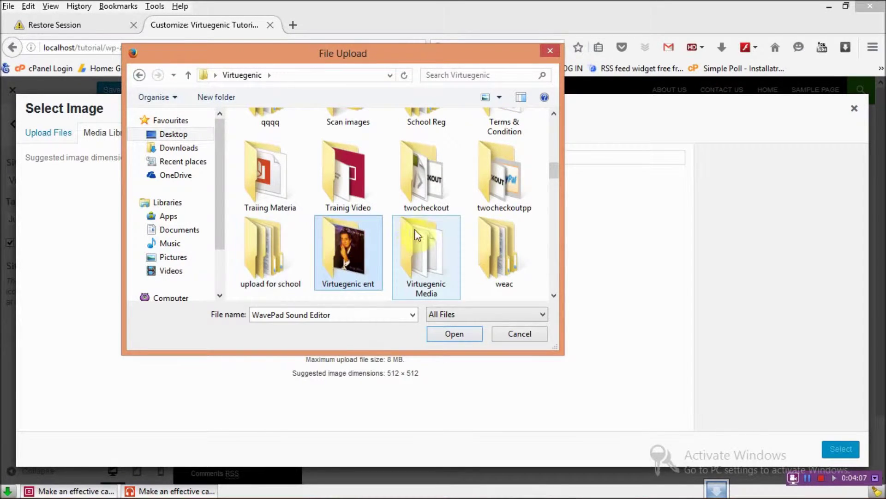
pyautogui.scroll(-1, 322, 254)
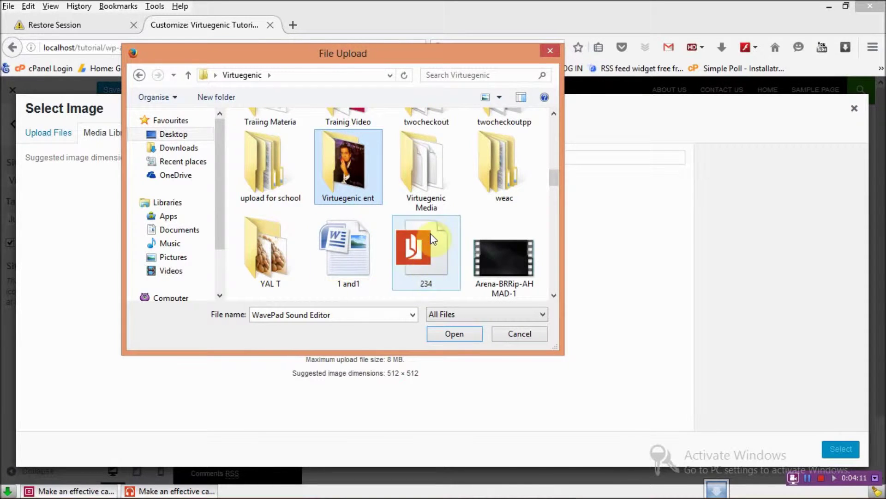
pyautogui.doubleClick(430, 210)
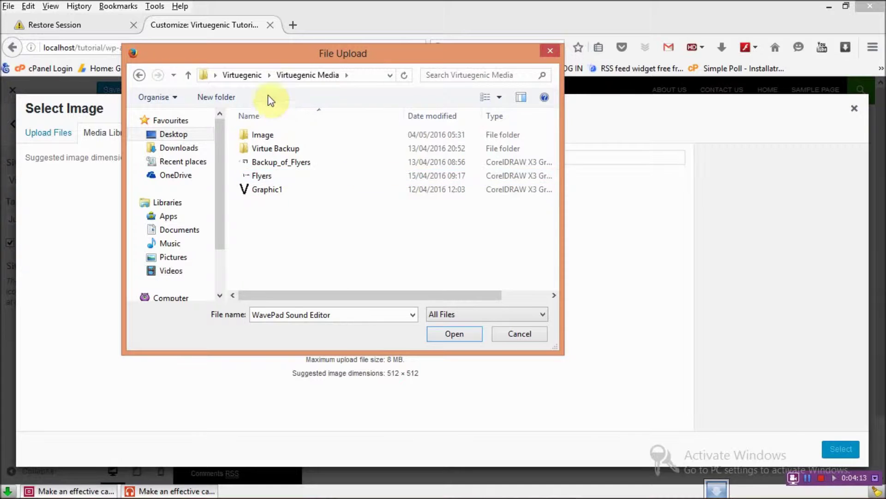
pyautogui.doubleClick(265, 134)
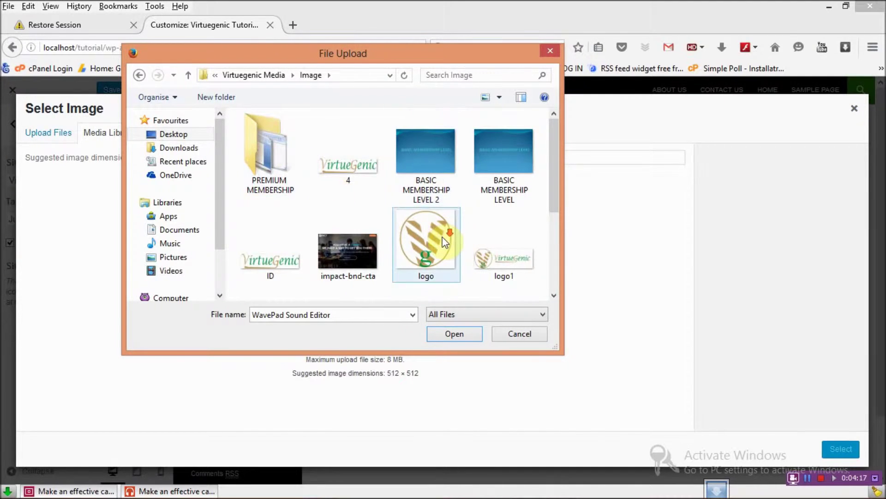
# Upload the second PREMIUM MEMBERSHIP image from the Image folder and select it for the site icon.
pyautogui.scroll(-1, 444, 238)
pyautogui.scroll(-1, 442, 237)
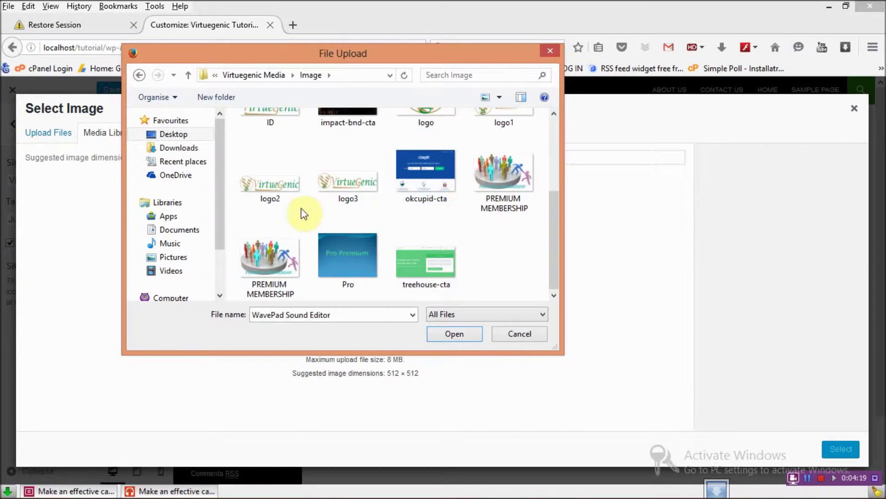
pyautogui.click(284, 250)
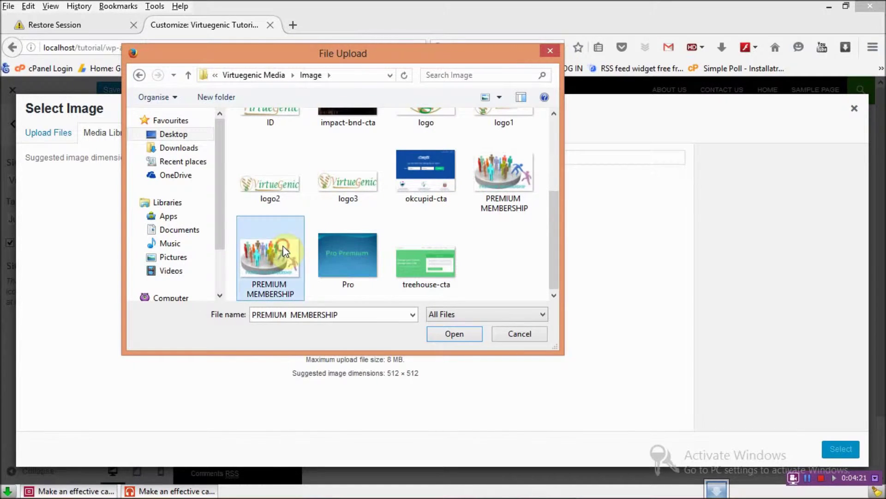
pyautogui.click(466, 337)
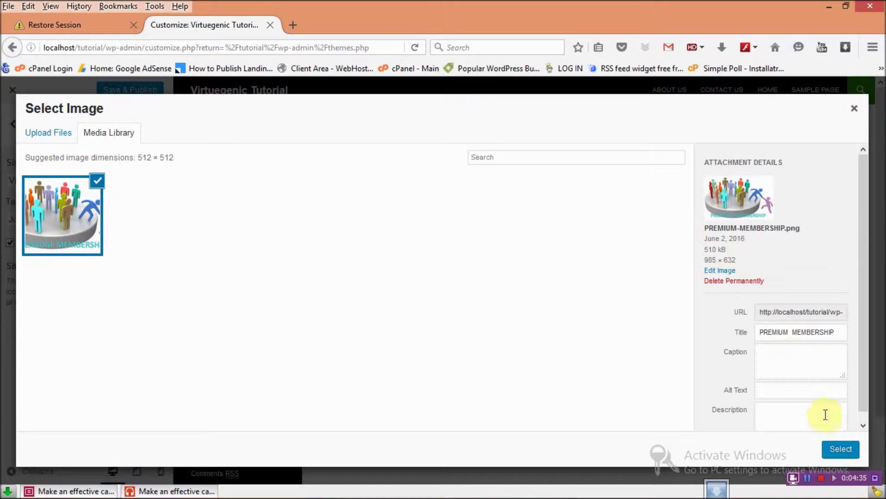
pyautogui.click(841, 450)
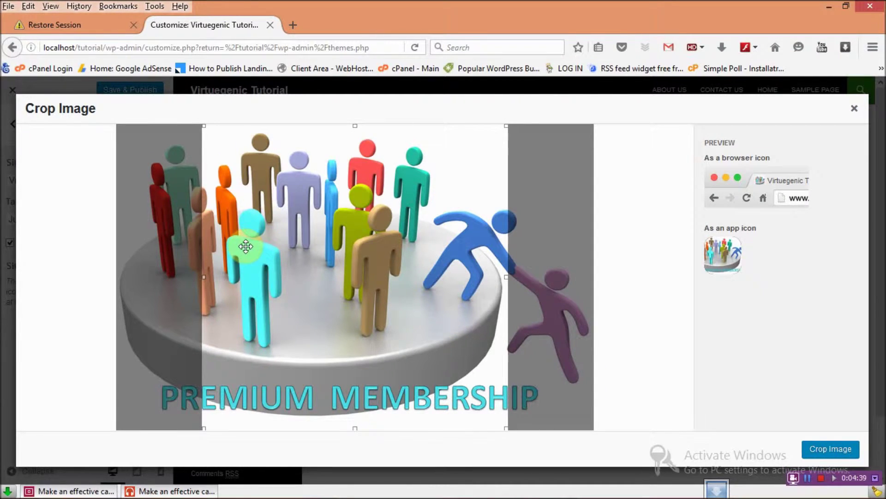
# Crop the icon image to a smaller square that includes the blue and purple figures, and publish the Site Identity changes.
pyautogui.moveTo(245, 248); pyautogui.dragTo(237, 248)
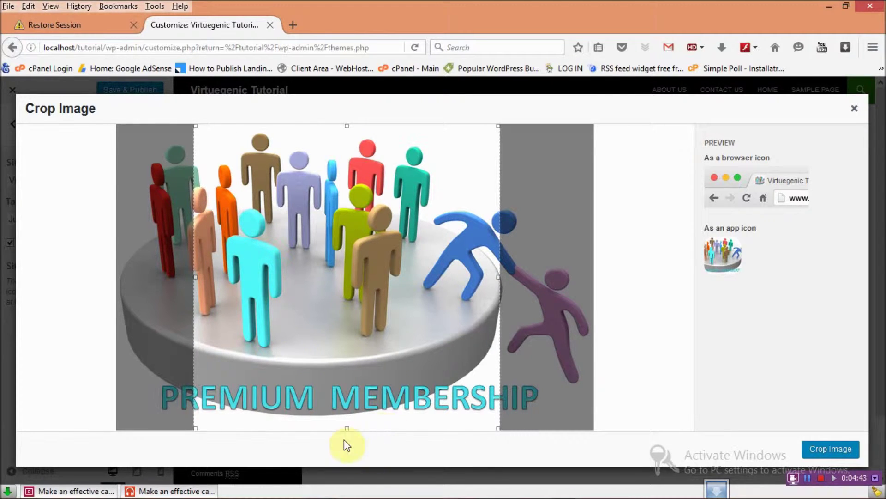
pyautogui.moveTo(346, 429); pyautogui.dragTo(370, 366)
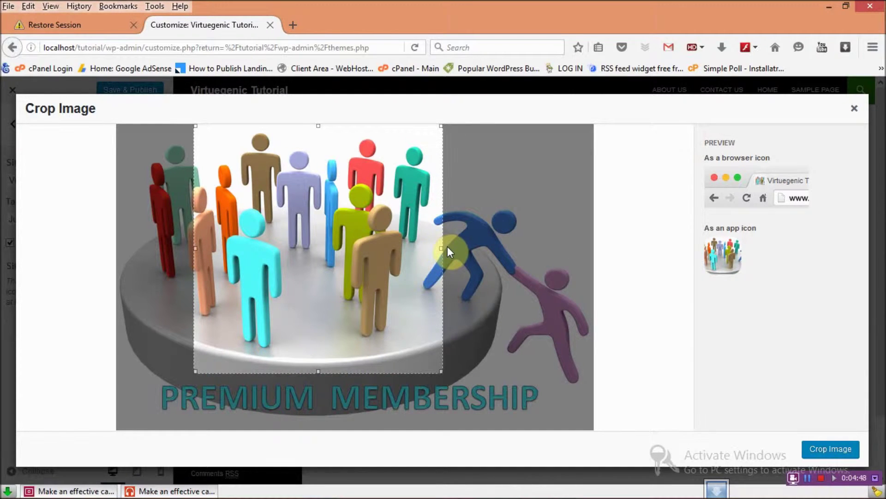
pyautogui.click(581, 262)
pyautogui.moveTo(582, 260); pyautogui.dragTo(580, 259)
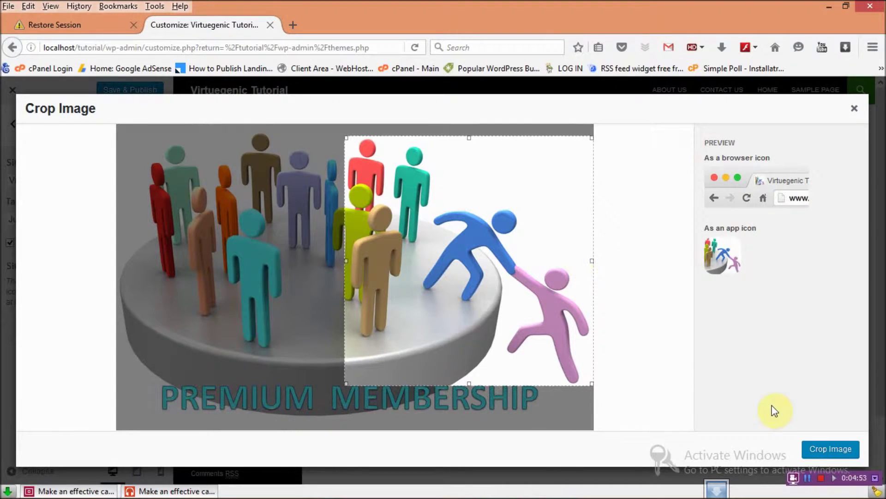
pyautogui.click(811, 448)
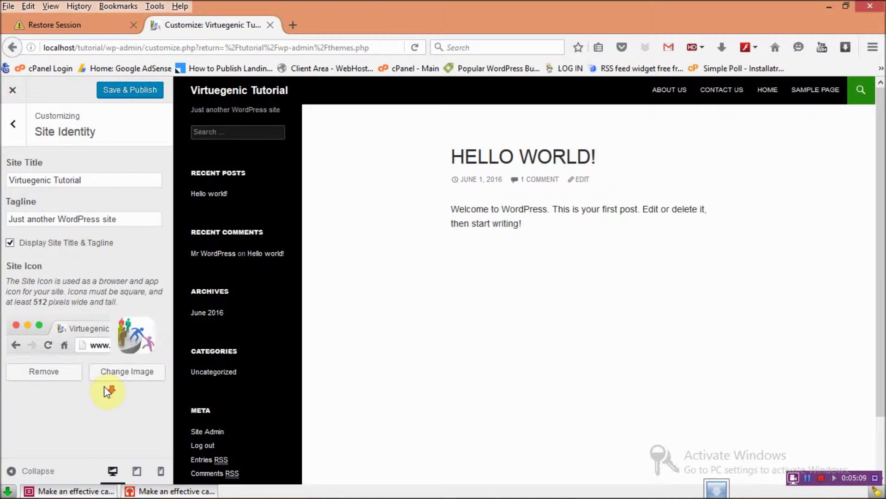
pyautogui.click(139, 94)
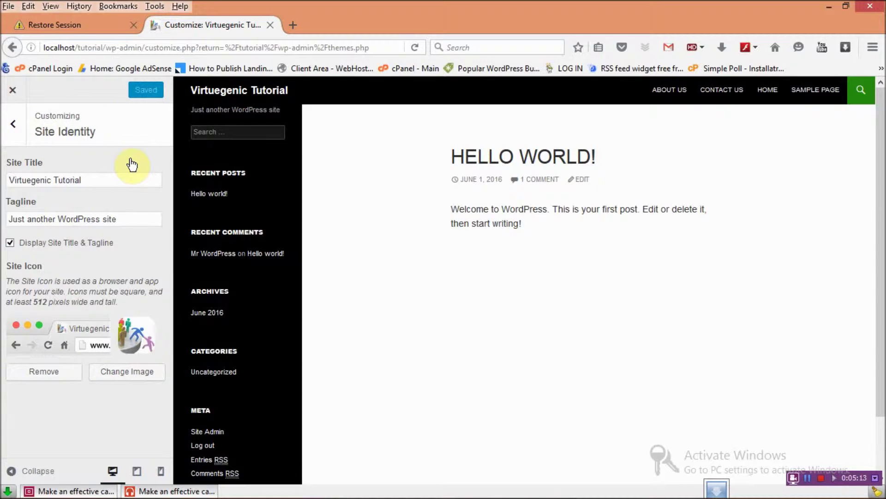
# In the Colors settings, try red (#dd3333) for the site title and change it to green (#81d742).
pyautogui.click(17, 126)
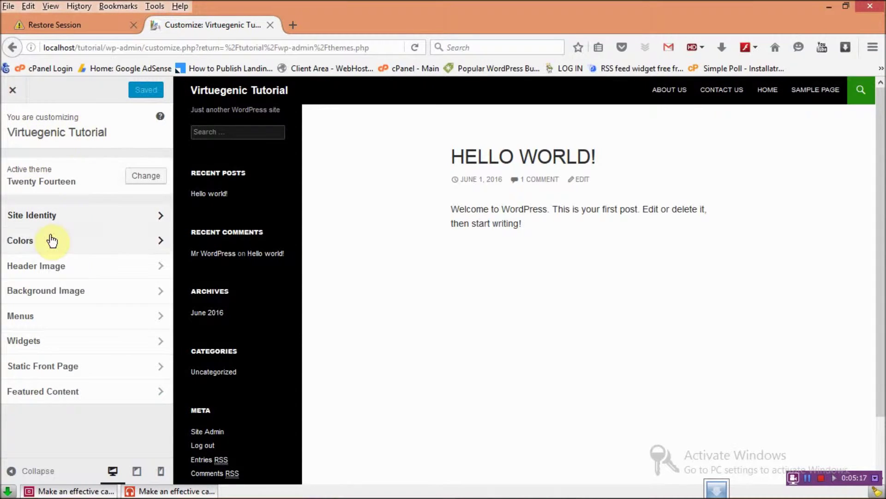
pyautogui.click(146, 241)
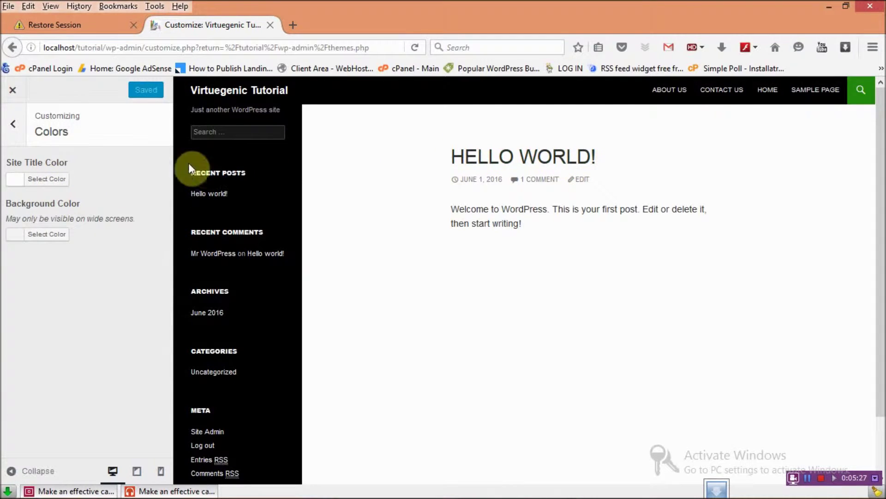
pyautogui.click(42, 183)
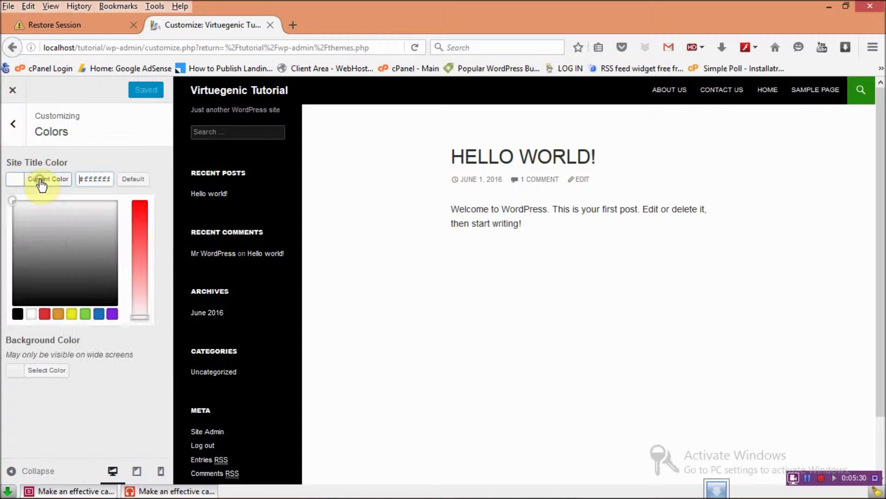
pyautogui.click(48, 314)
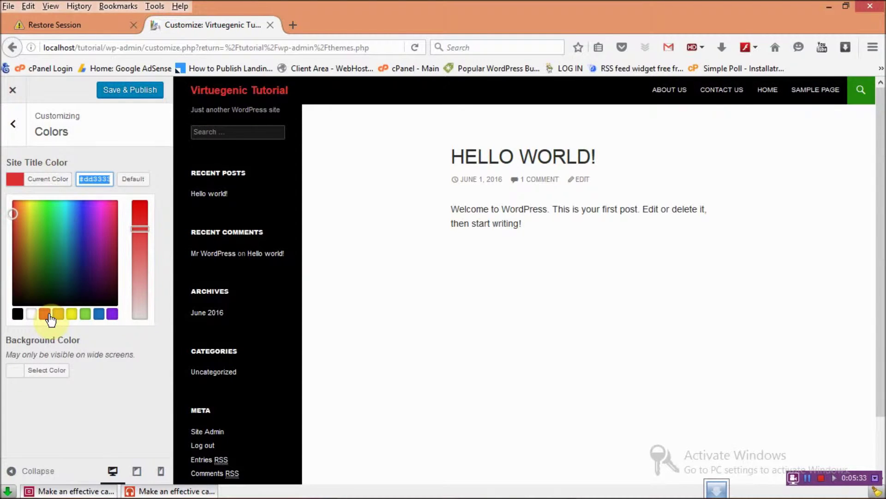
pyautogui.click(86, 315)
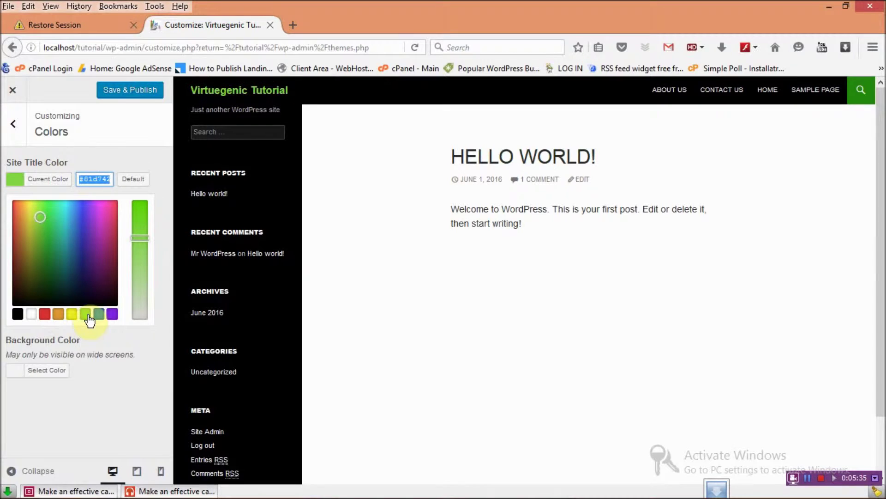
# Set the site's background color to blue (#1e73be) and close the color picker.
pyautogui.click(60, 373)
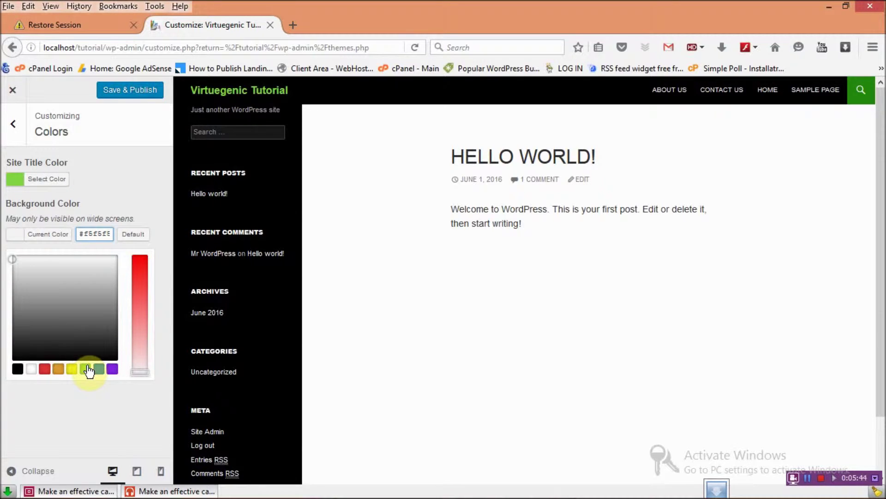
pyautogui.click(102, 375)
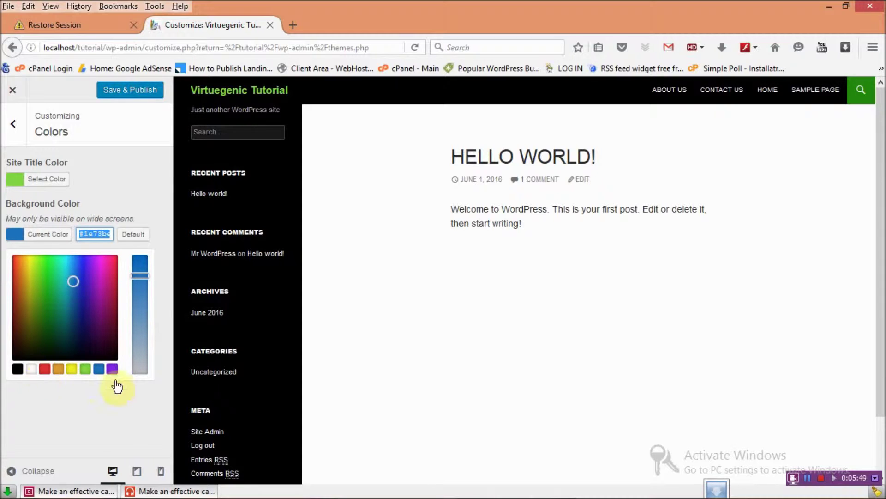
pyautogui.click(140, 395)
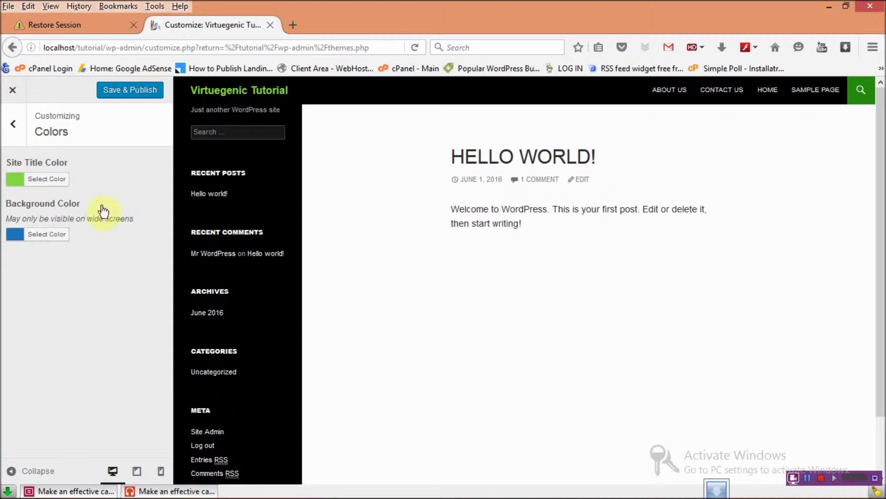
# In the Header Image settings, upload logo1 from the Image folder and select it for cropping.
pyautogui.click(13, 124)
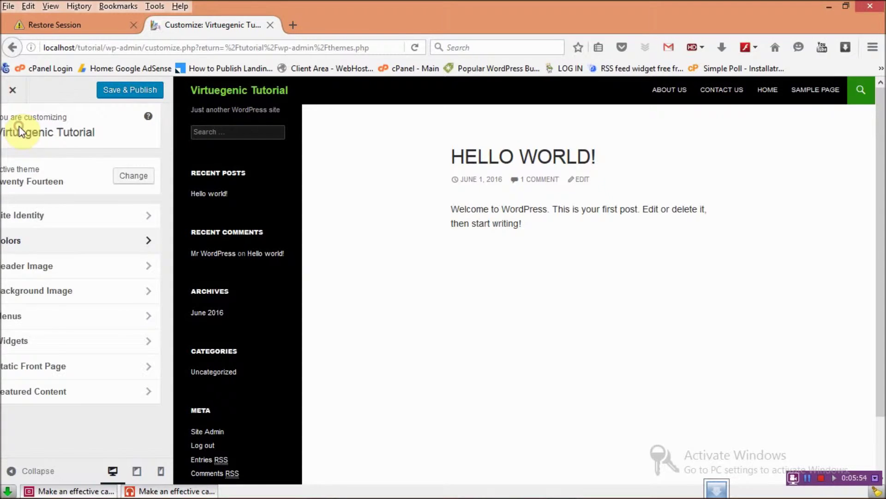
pyautogui.click(85, 275)
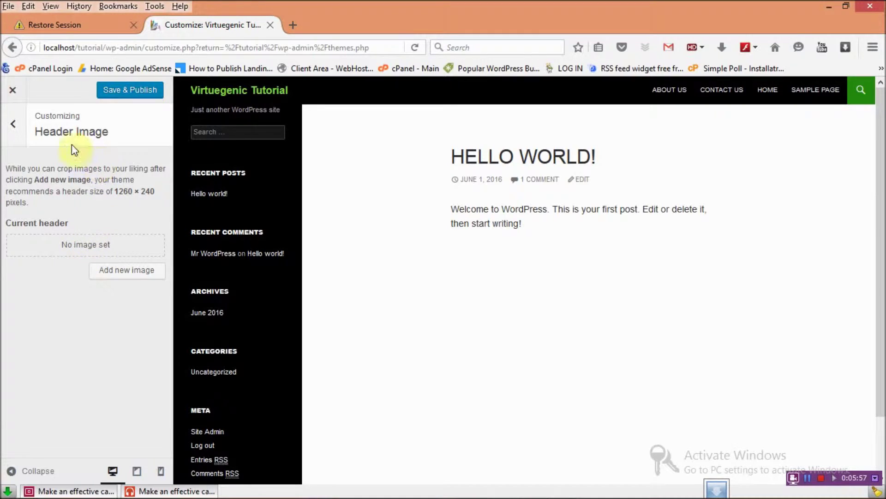
pyautogui.click(130, 273)
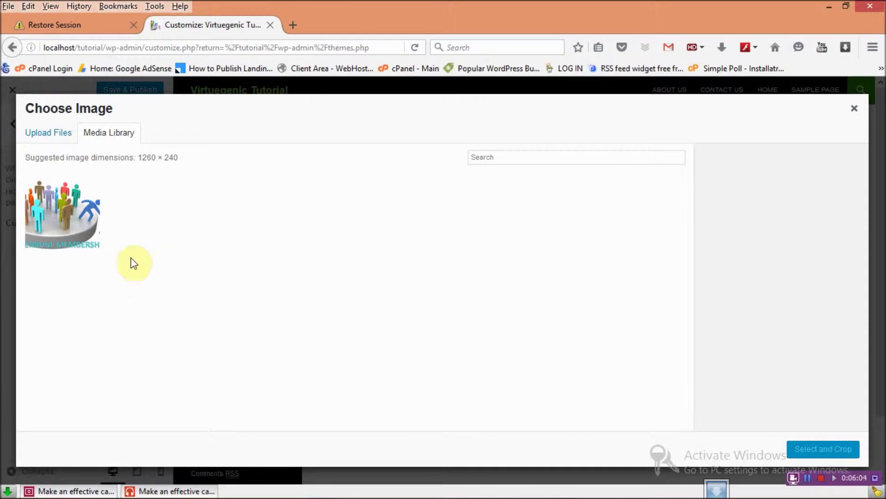
pyautogui.click(62, 136)
pyautogui.click(467, 287)
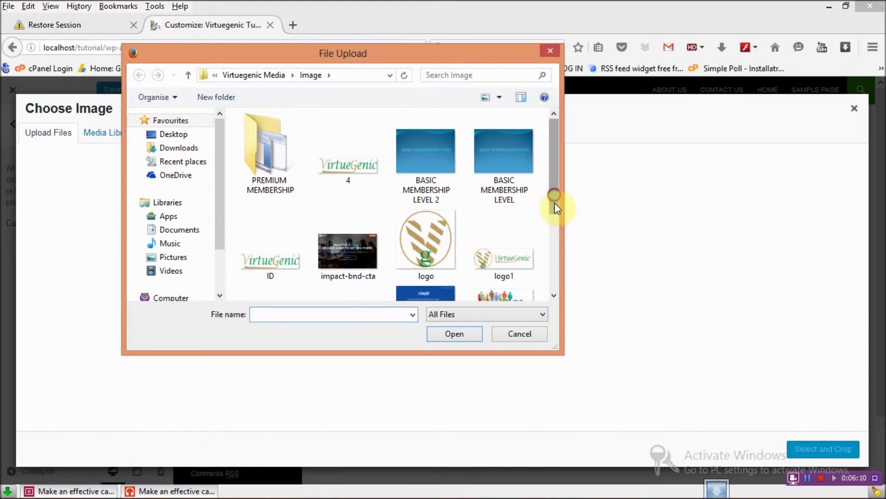
pyautogui.scroll(-1, 554, 205)
pyautogui.click(505, 221)
pyautogui.click(464, 330)
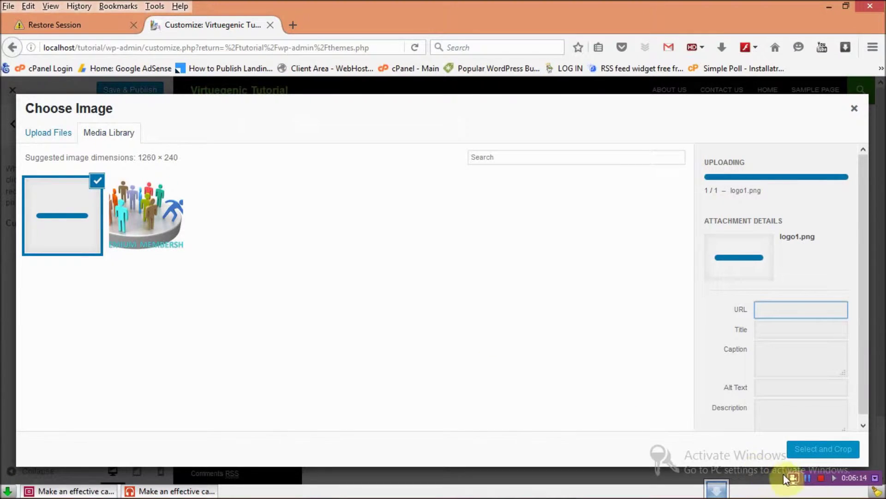
pyautogui.click(811, 454)
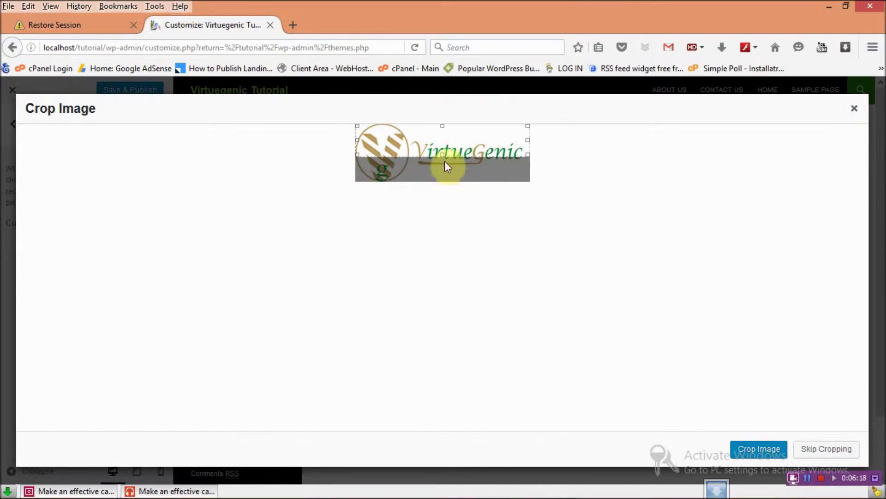
# Extend the crop area to cover the full height of the logo, apply it as the header and check the preview.
pyautogui.moveTo(442, 156); pyautogui.dragTo(447, 183)
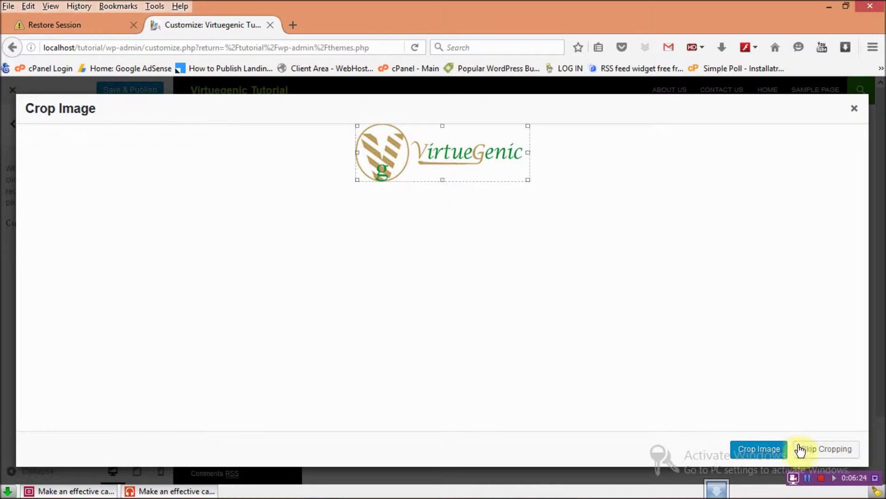
pyautogui.click(760, 449)
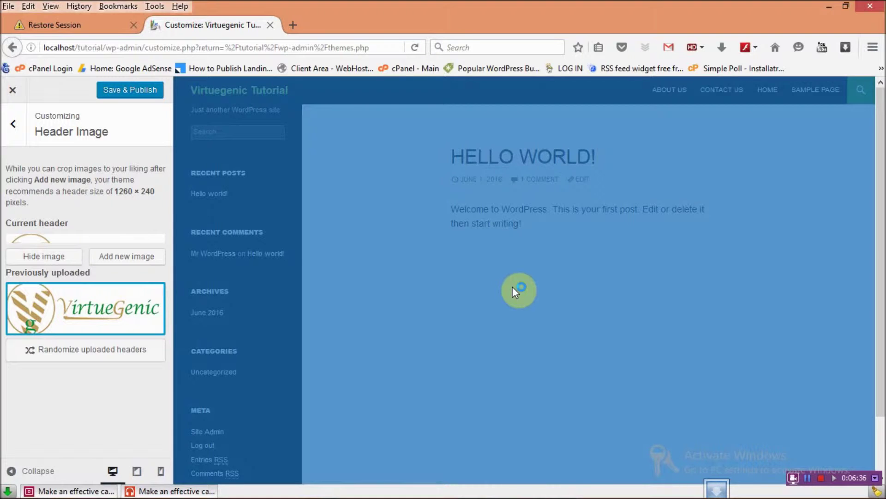
pyautogui.scroll(-1, 506, 232)
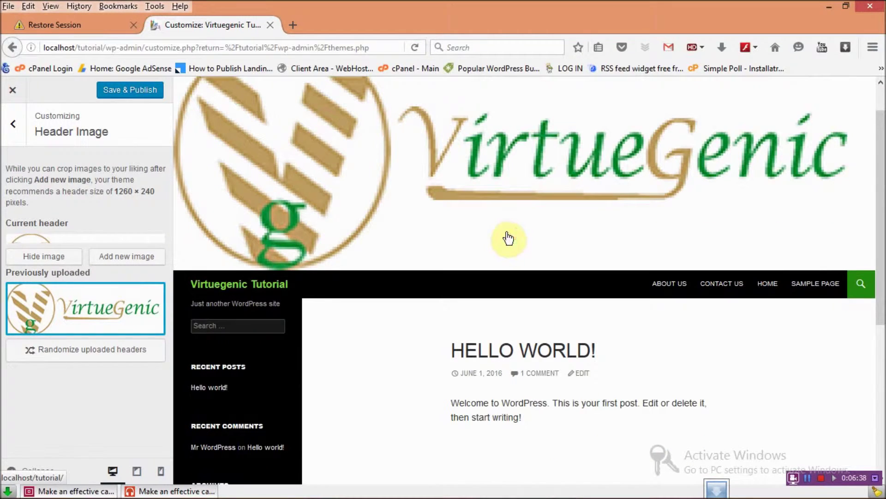
pyautogui.scroll(-4, 508, 237)
pyautogui.scroll(5, 508, 237)
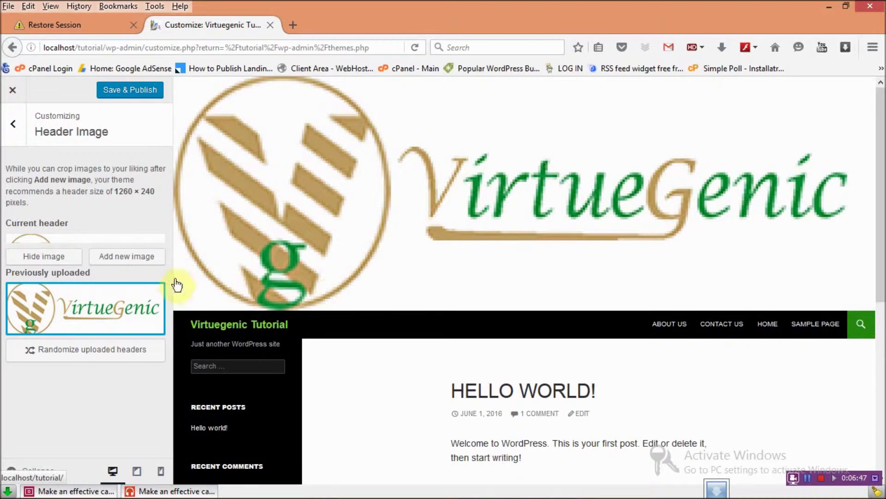
# Replace the header with logo1 cropped to a vertically centered strip at the default crop height, and publish the change.
pyautogui.click(140, 259)
pyautogui.click(94, 216)
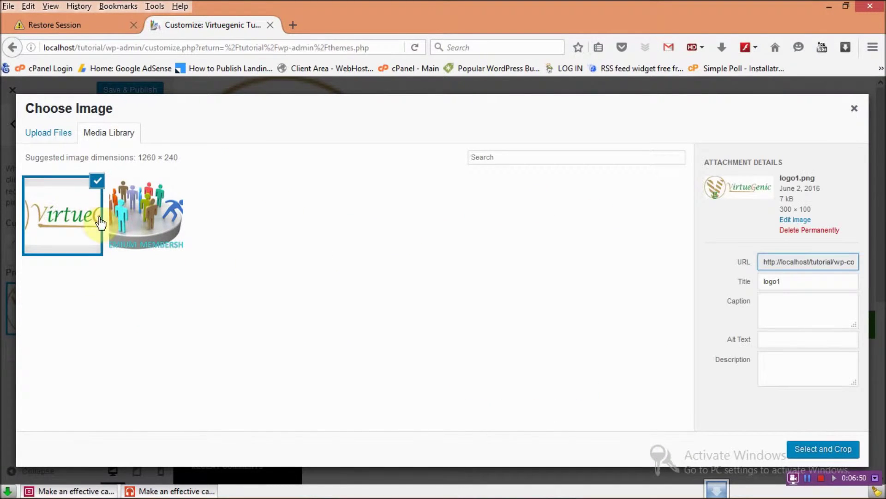
pyautogui.click(826, 447)
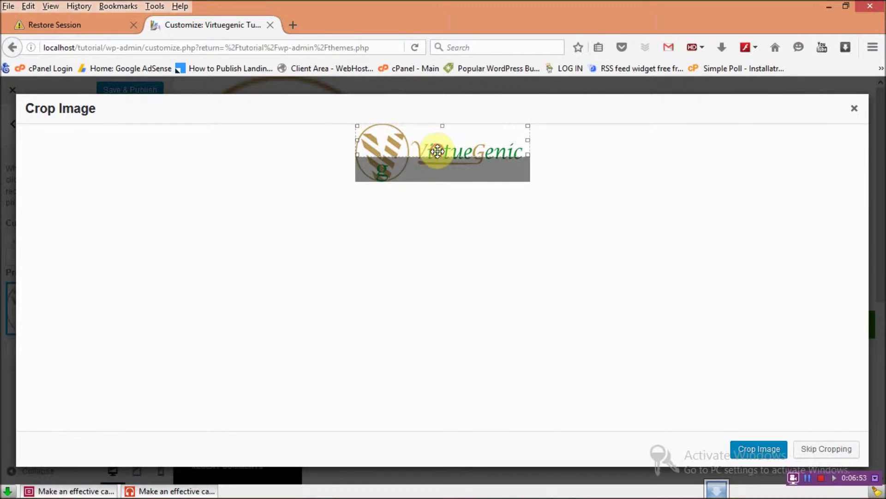
pyautogui.moveTo(437, 151); pyautogui.dragTo(439, 164)
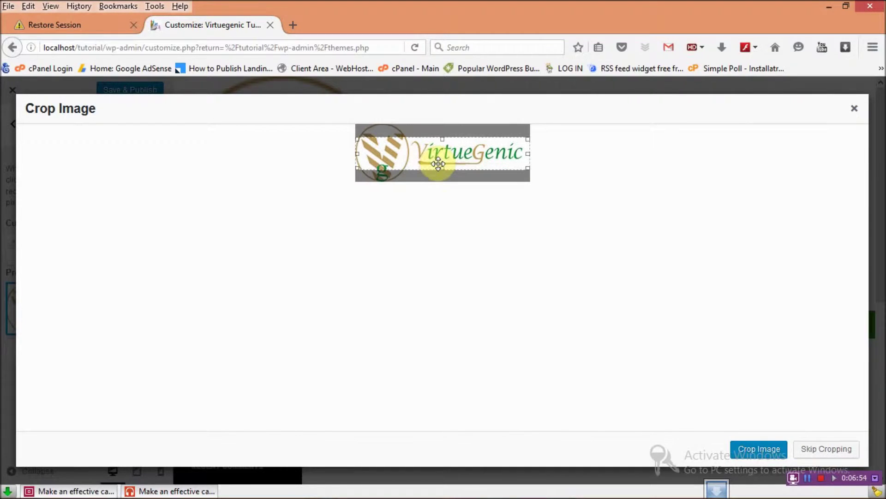
pyautogui.click(750, 450)
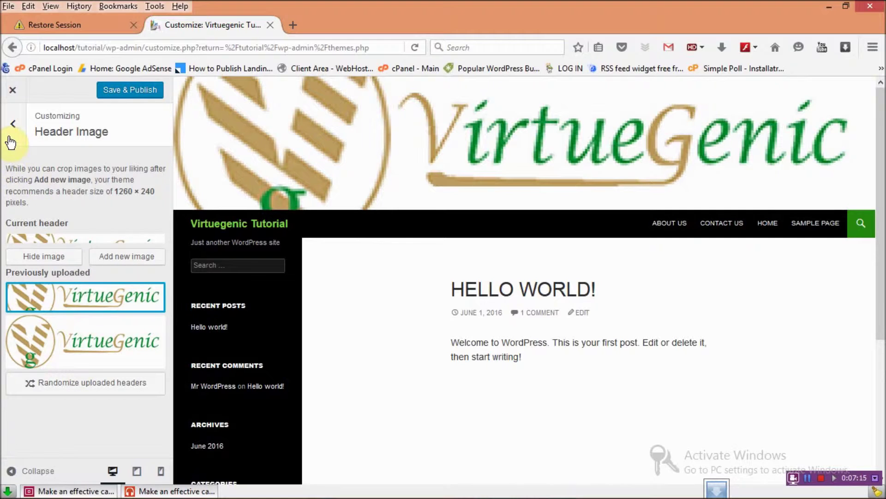
pyautogui.click(129, 90)
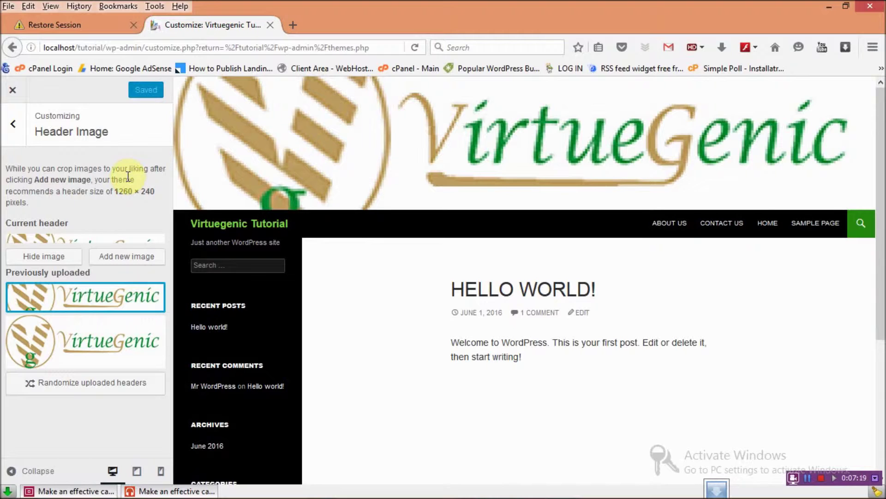
# Review the Background Image settings and the menu location options for the top primary menu.
pyautogui.click(13, 123)
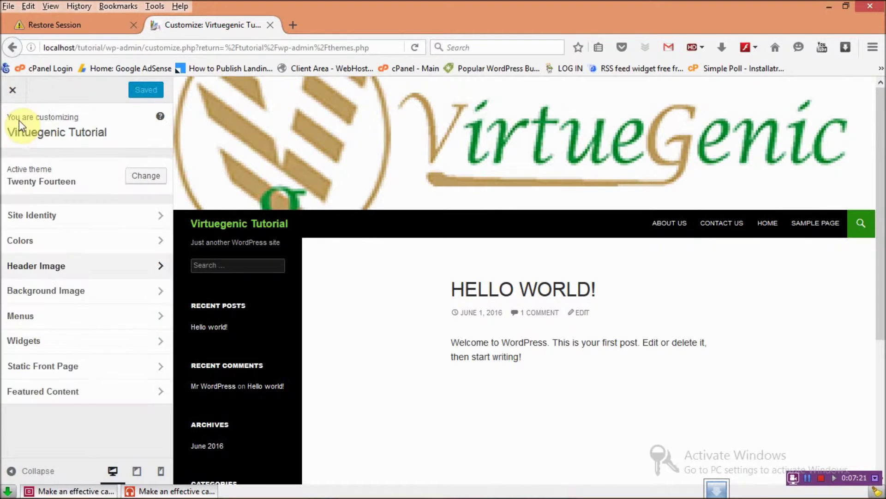
pyautogui.click(121, 296)
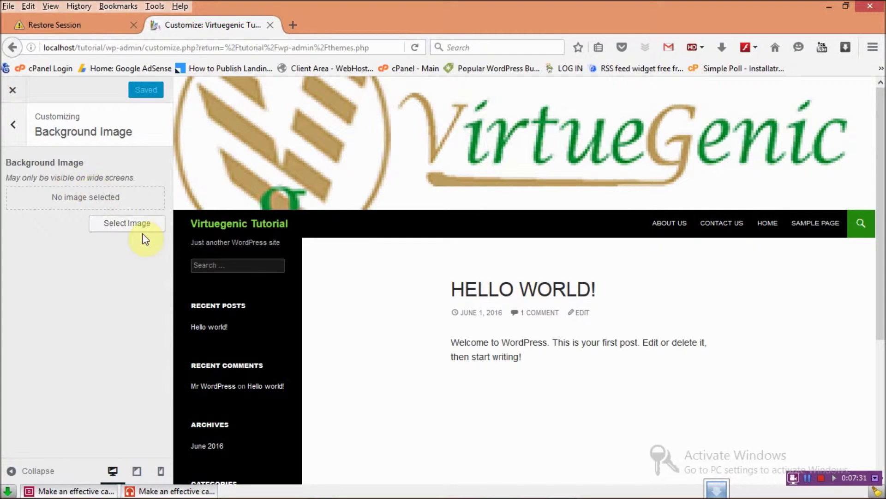
pyautogui.click(16, 125)
pyautogui.scroll(-3, 314, 301)
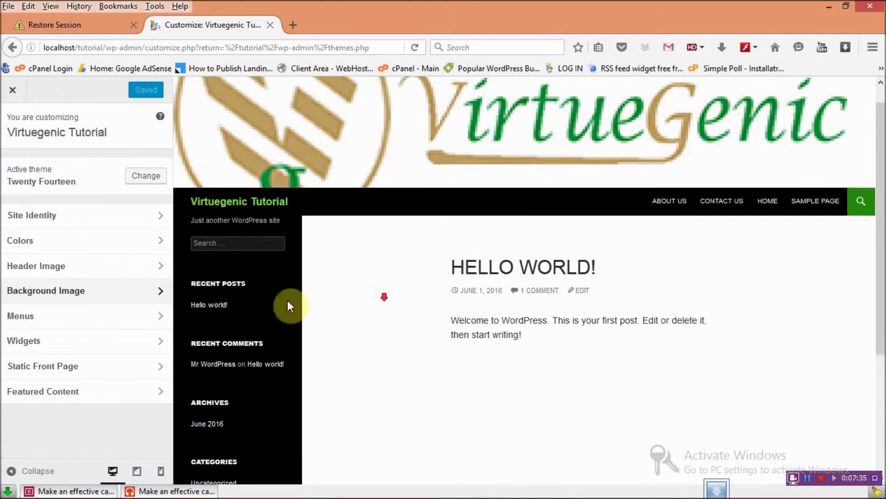
pyautogui.click(135, 317)
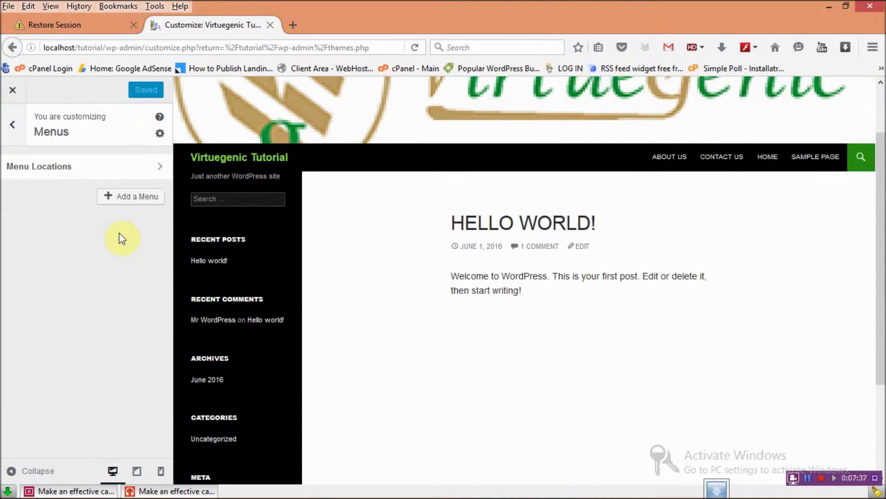
pyautogui.click(163, 167)
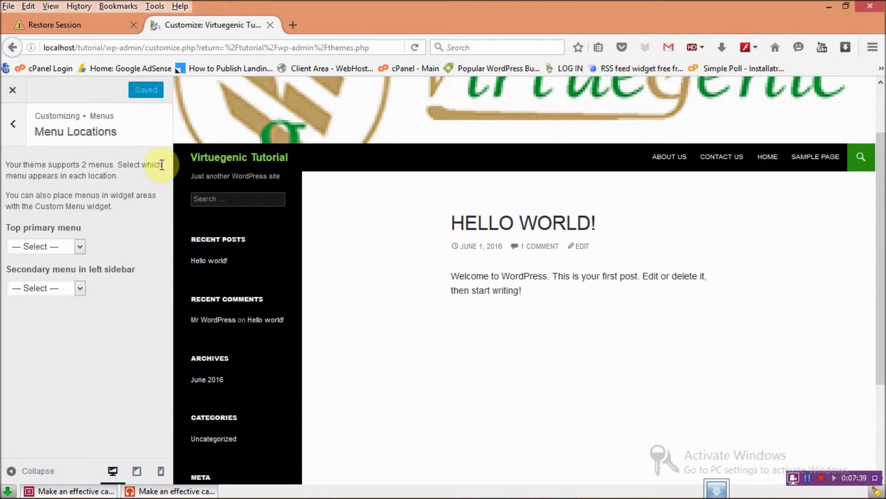
pyautogui.click(81, 246)
pyautogui.click(109, 236)
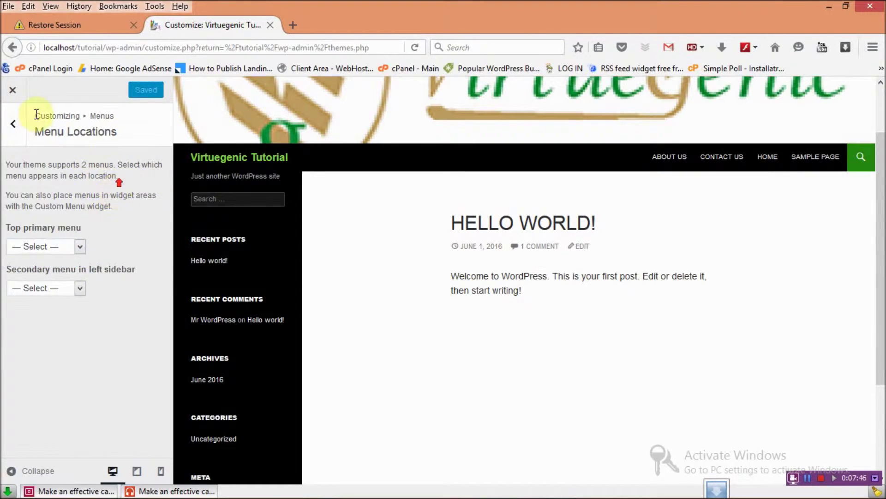
# Open the Virtuegenic Tutorial site in a new tab and examine its header, colors and page layout.
pyautogui.rightClick(242, 159)
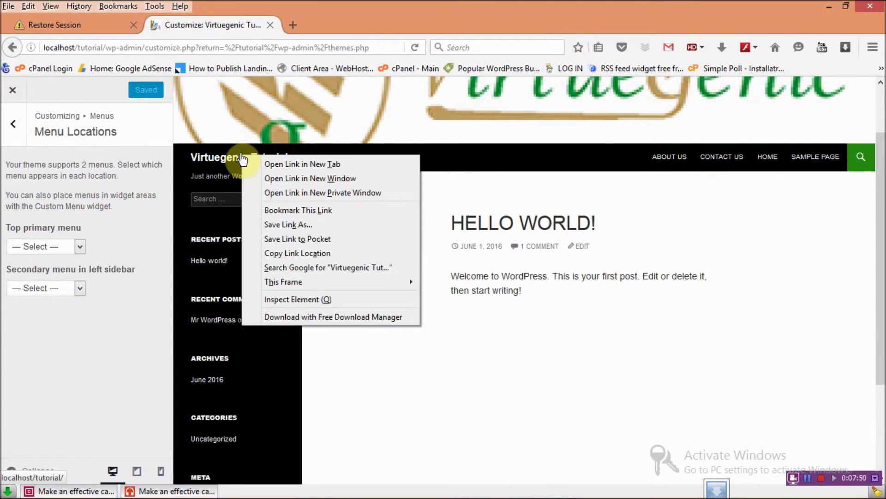
pyautogui.click(277, 162)
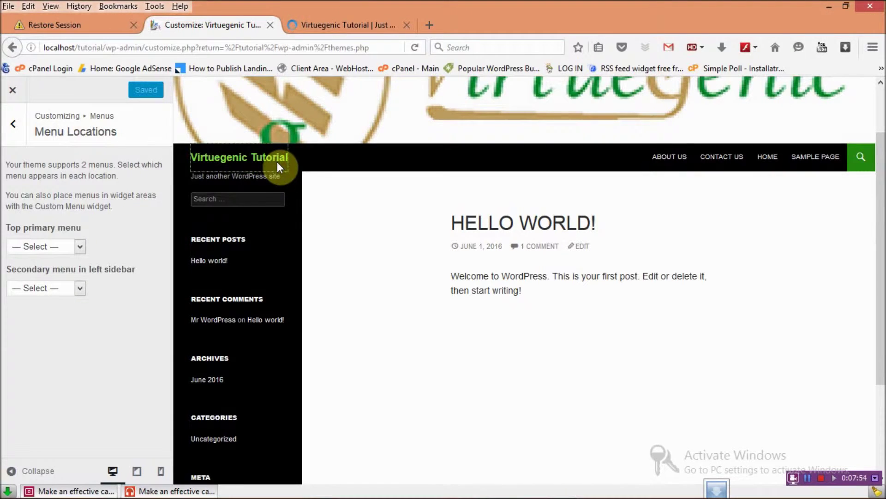
pyautogui.click(378, 25)
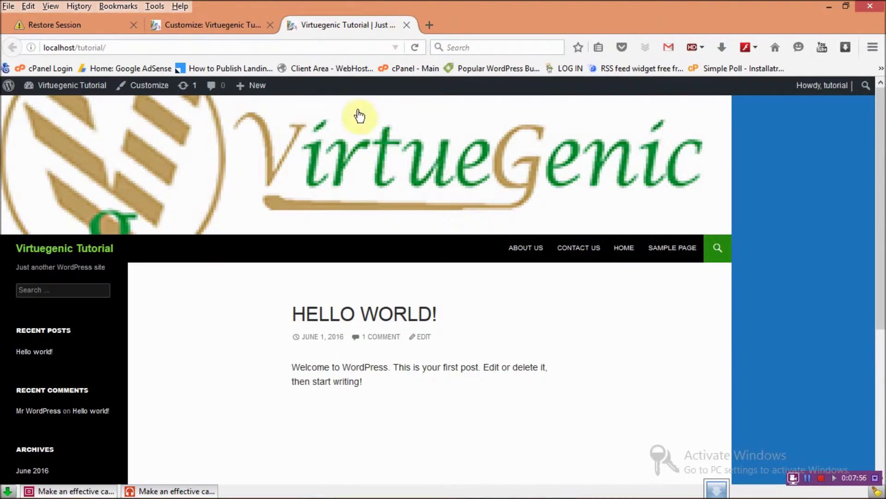
pyautogui.scroll(-5, 190, 251)
pyautogui.scroll(5, 144, 226)
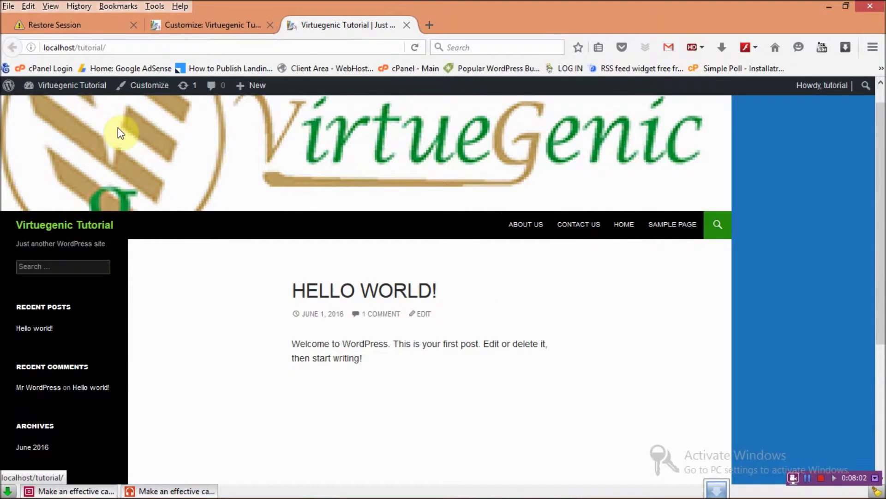
# Go from the live site to the WordPress dashboard and open the Menus page under Appearance.
pyautogui.moveTo(69, 86)
pyautogui.click(32, 107)
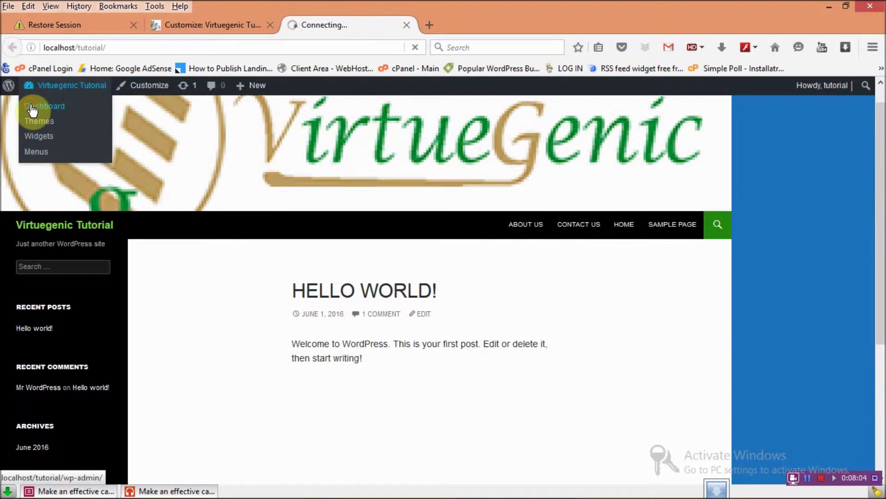
pyautogui.scroll(-4, 303, 215)
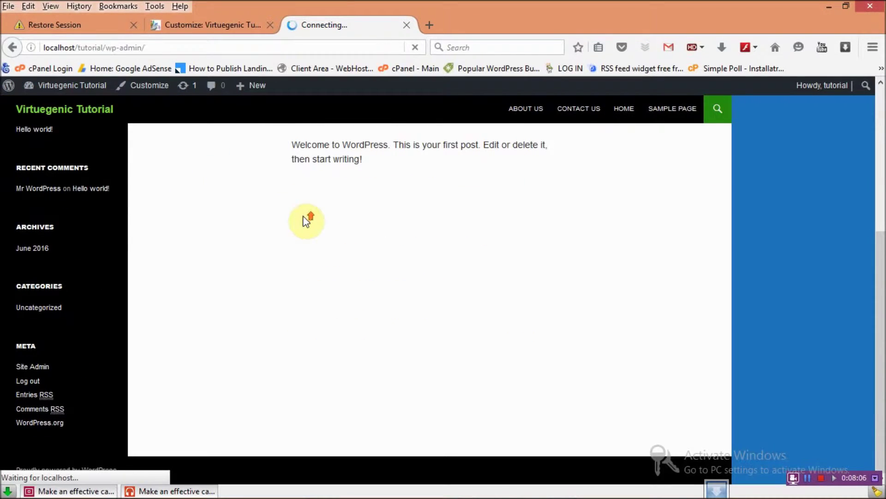
pyautogui.scroll(4, 306, 222)
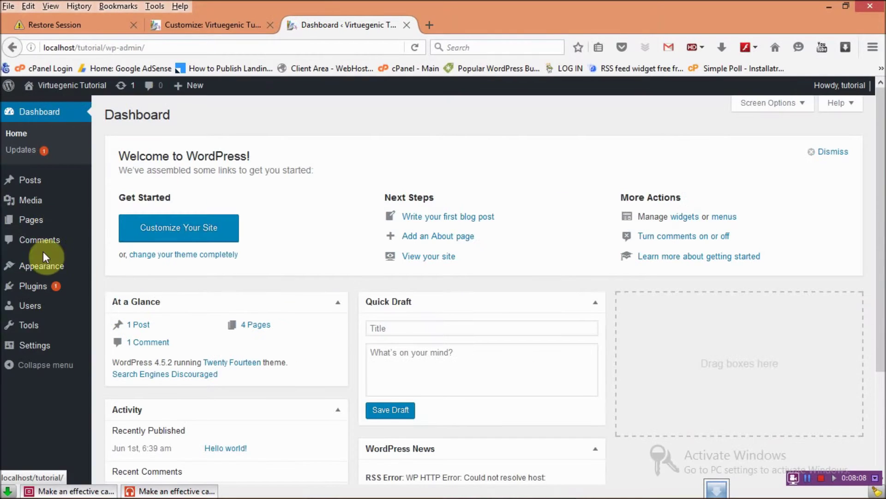
pyautogui.moveTo(42, 266)
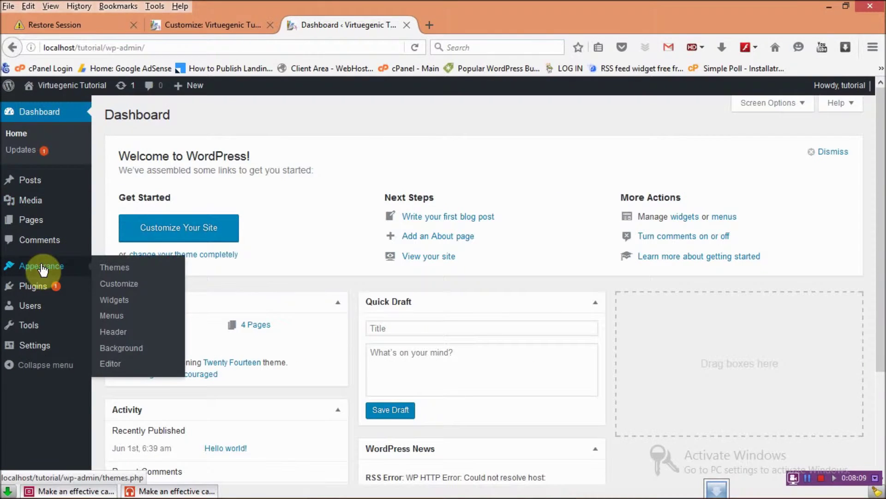
pyautogui.click(122, 316)
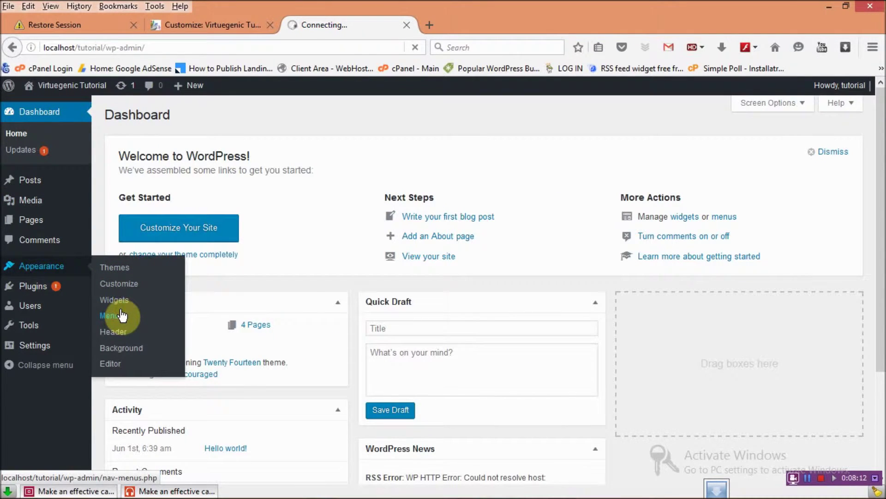
pyautogui.click(222, 19)
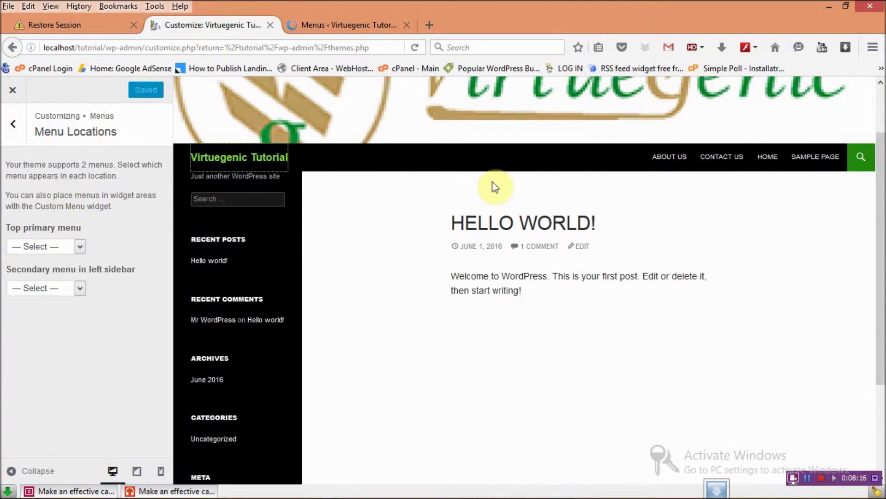
pyautogui.click(336, 25)
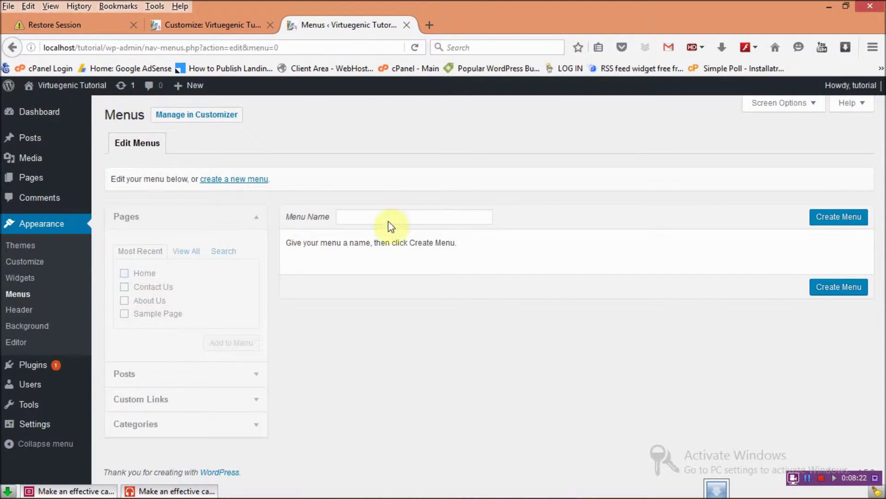
# Enter "Menu a" as the name of the new menu.
pyautogui.click(403, 215)
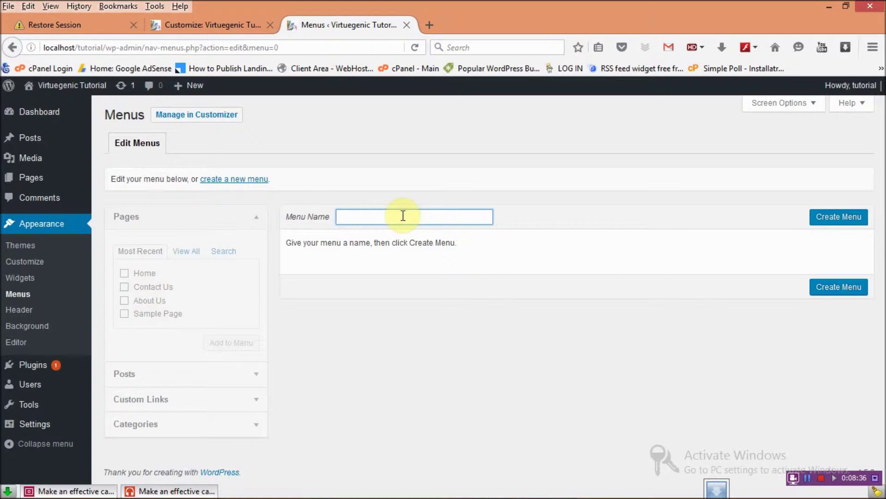
pyautogui.click(402, 215)
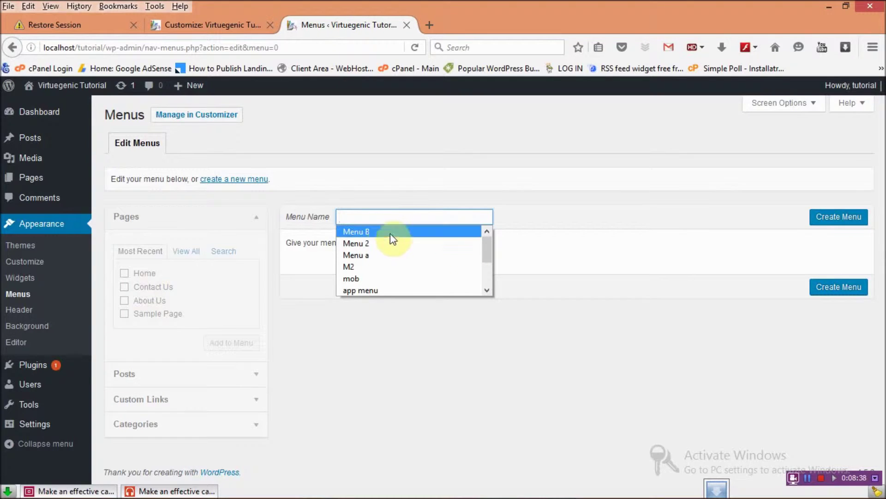
pyautogui.click(367, 253)
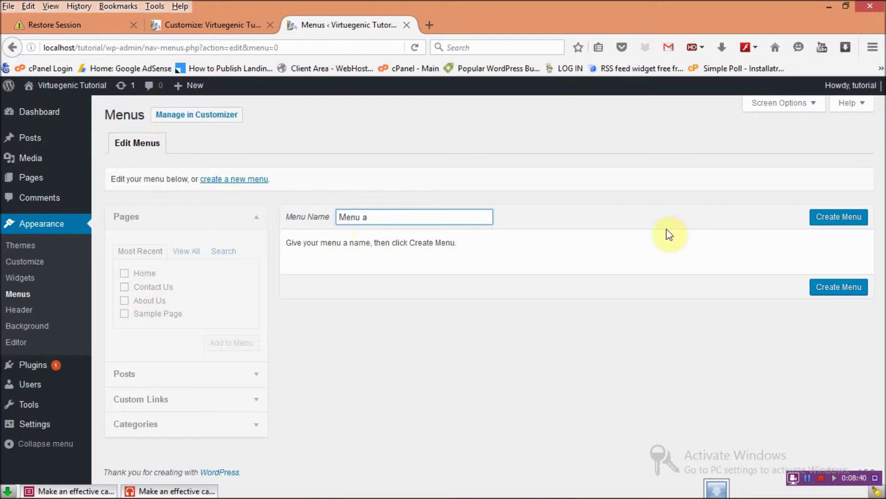
# Create the menu and add the Home, Contact Us, About Us and Sample Page pages to it.
pyautogui.click(835, 218)
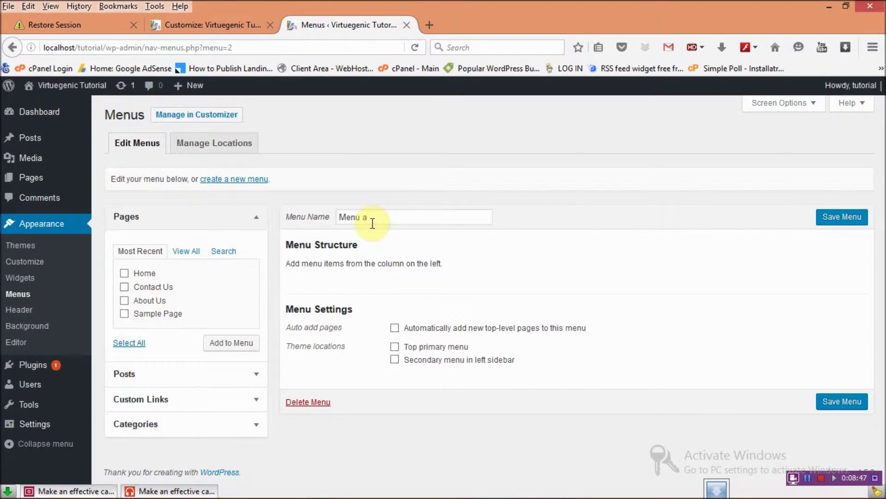
pyautogui.click(124, 273)
pyautogui.click(124, 287)
pyautogui.click(124, 301)
pyautogui.click(125, 314)
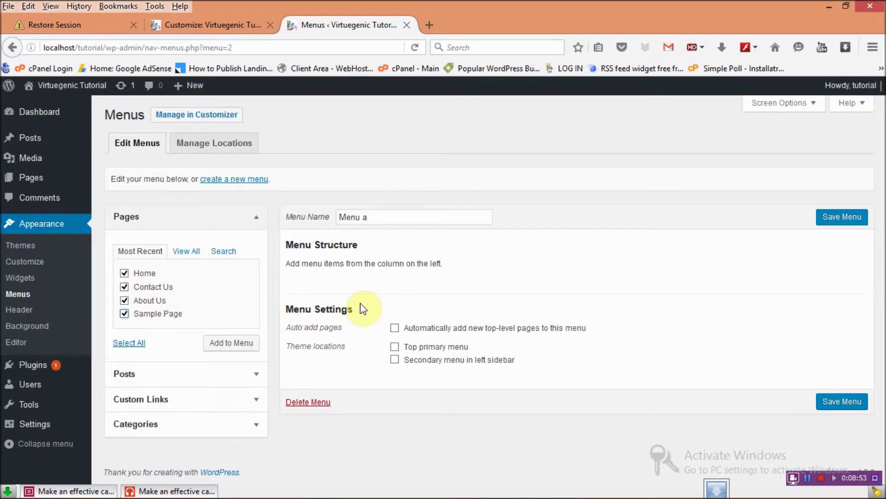
pyautogui.click(249, 344)
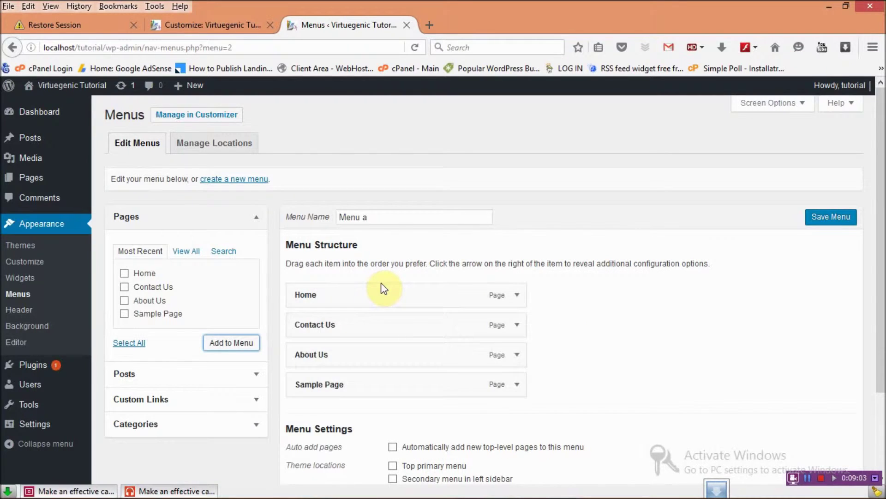
# Assign Menu a to the Top primary menu theme location and save the menu.
pyautogui.scroll(-3, 383, 288)
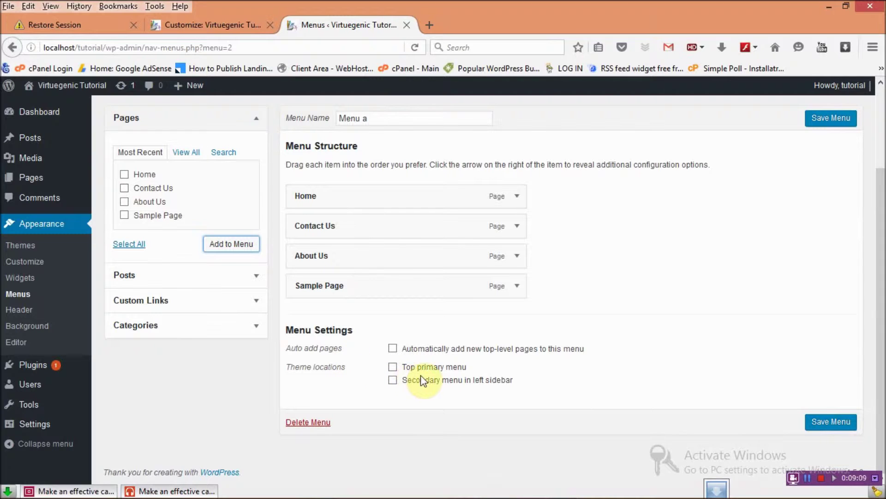
pyautogui.click(392, 367)
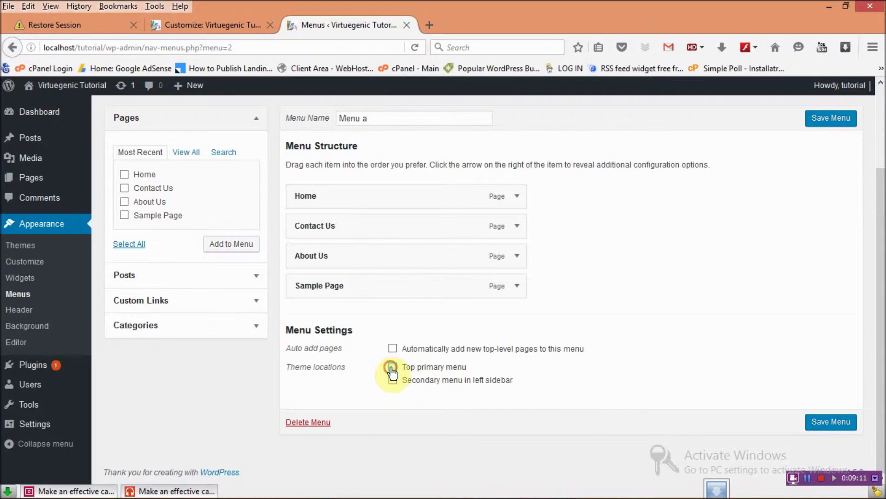
pyautogui.click(818, 423)
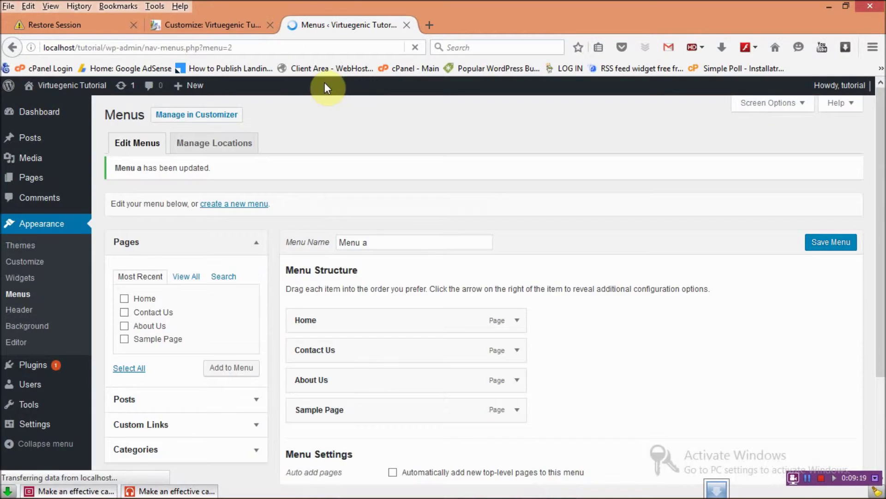
pyautogui.scroll(-2, 331, 267)
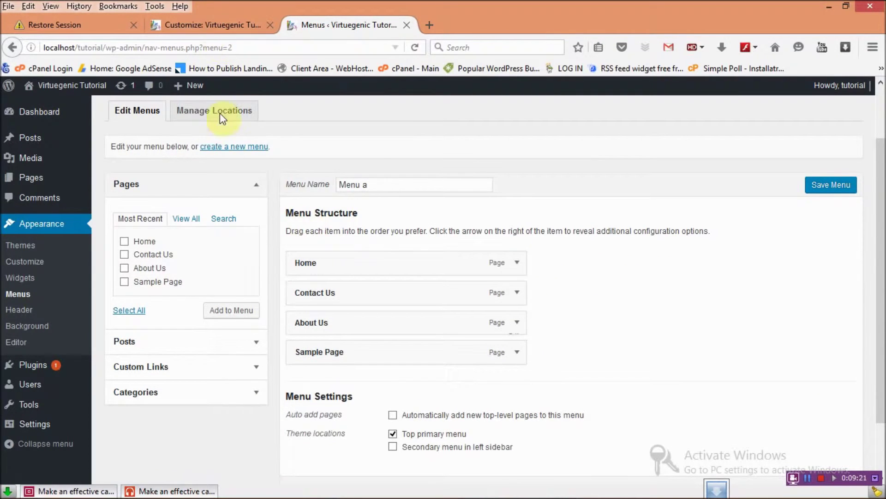
# Reload the theme customizer and check the Menu Locations settings and the navigation items in the site preview.
pyautogui.click(217, 26)
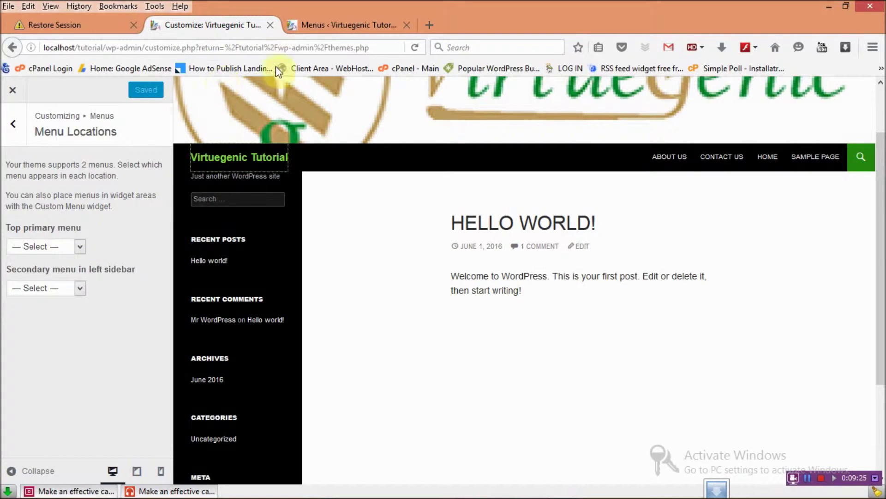
pyautogui.click(414, 47)
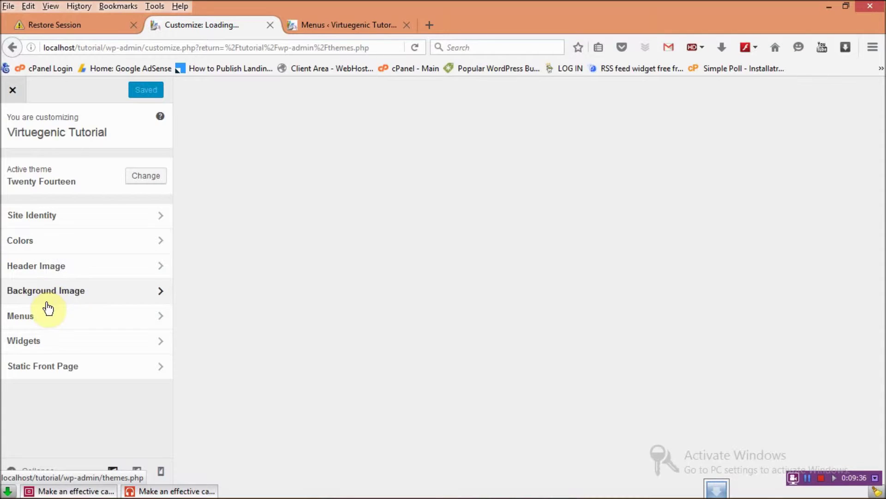
pyautogui.click(62, 322)
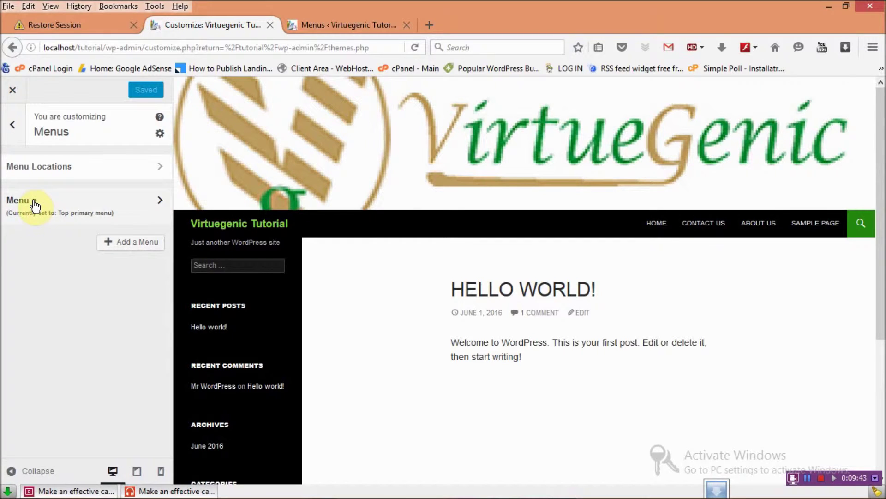
pyautogui.click(165, 165)
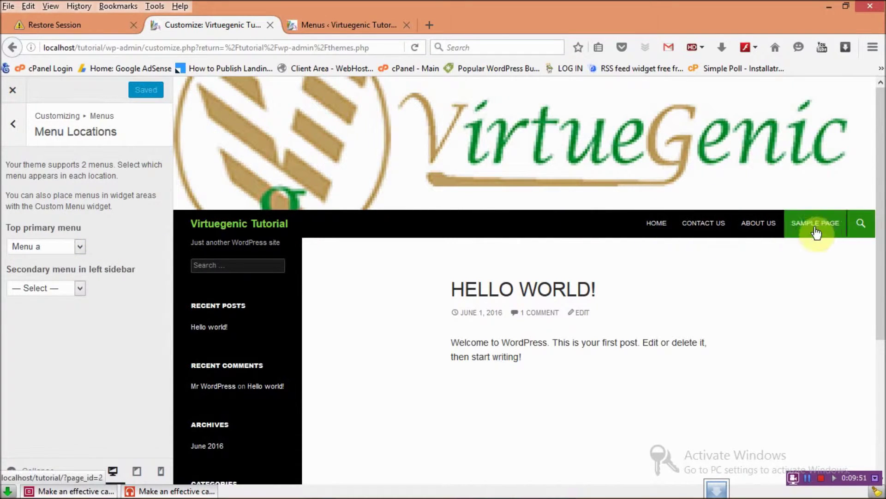
# Try Menu a as the secondary menu in left sidebar, examine the preview, and reset that location to no menu.
pyautogui.click(79, 289)
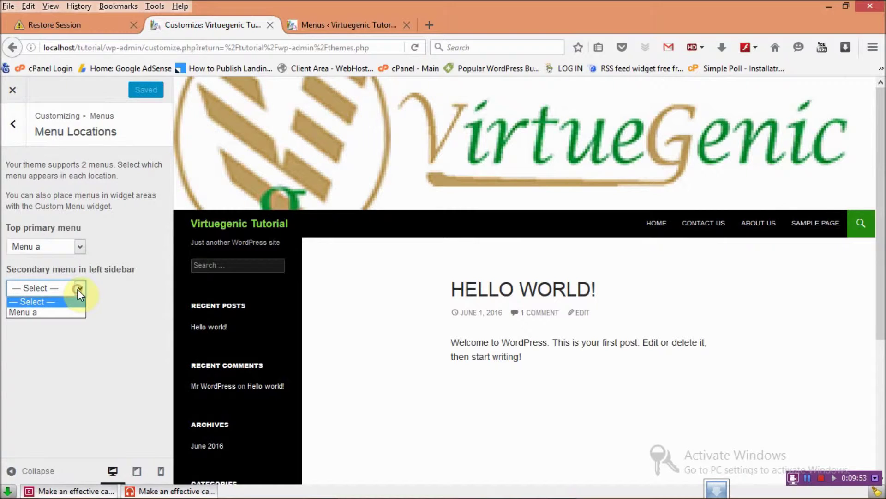
pyautogui.click(71, 312)
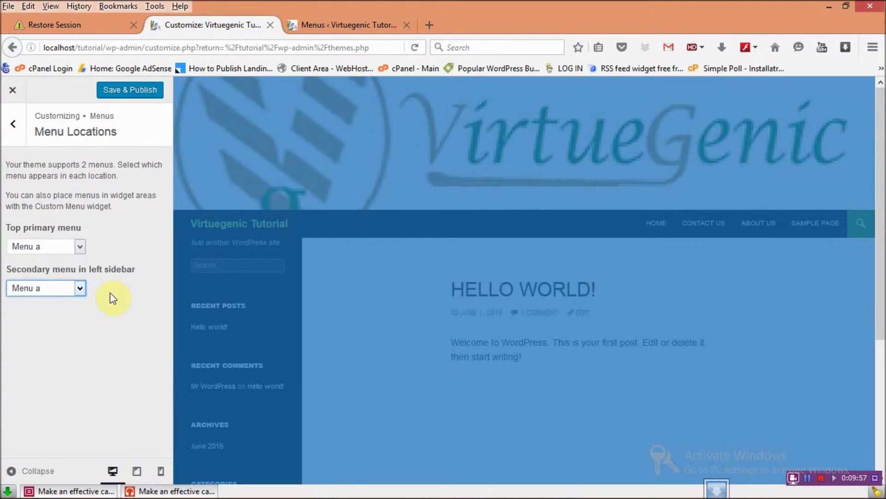
pyautogui.scroll(-10, 423, 263)
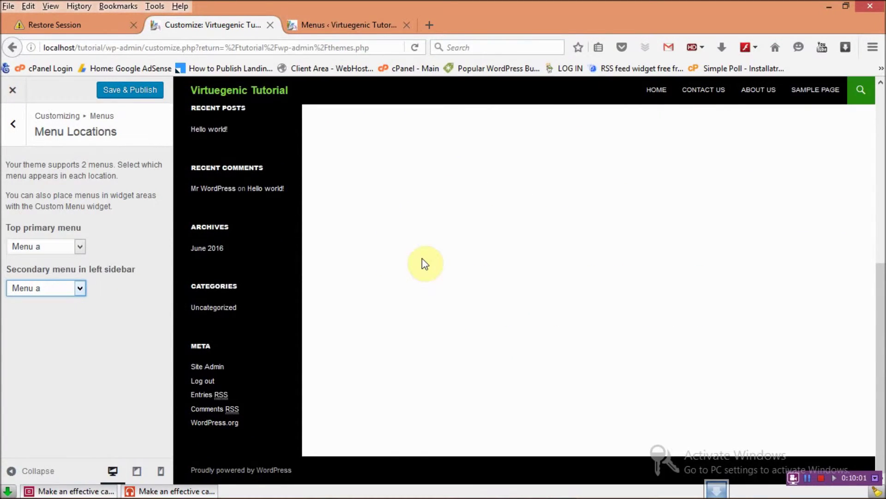
pyautogui.scroll(10, 423, 263)
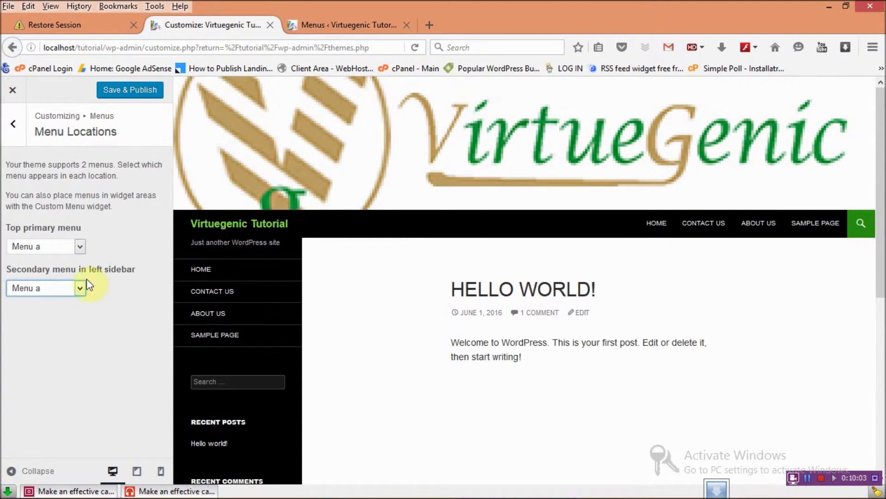
pyautogui.click(78, 288)
pyautogui.click(66, 299)
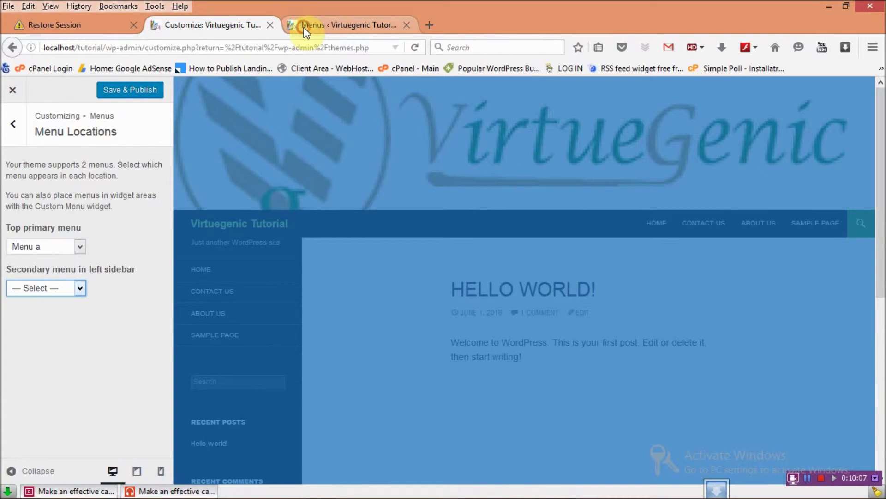
# Return to the dashboard's Menus page and create a second menu named "Menu B".
pyautogui.click(300, 26)
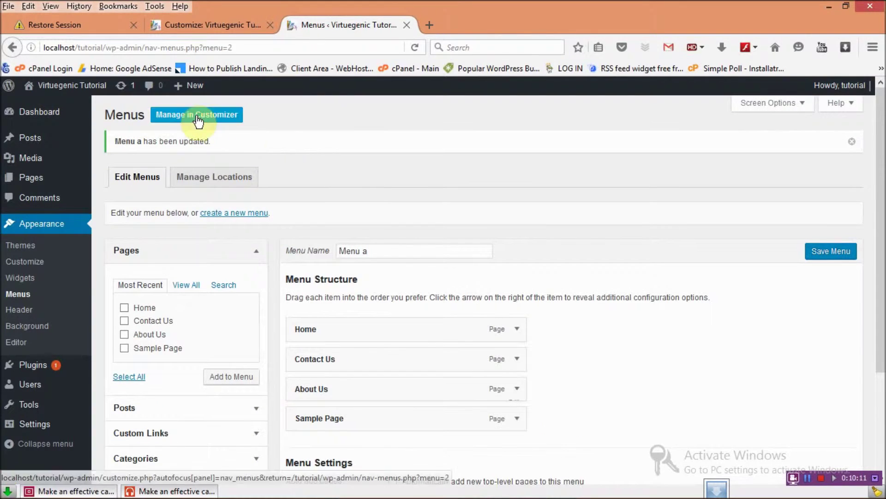
pyautogui.click(225, 217)
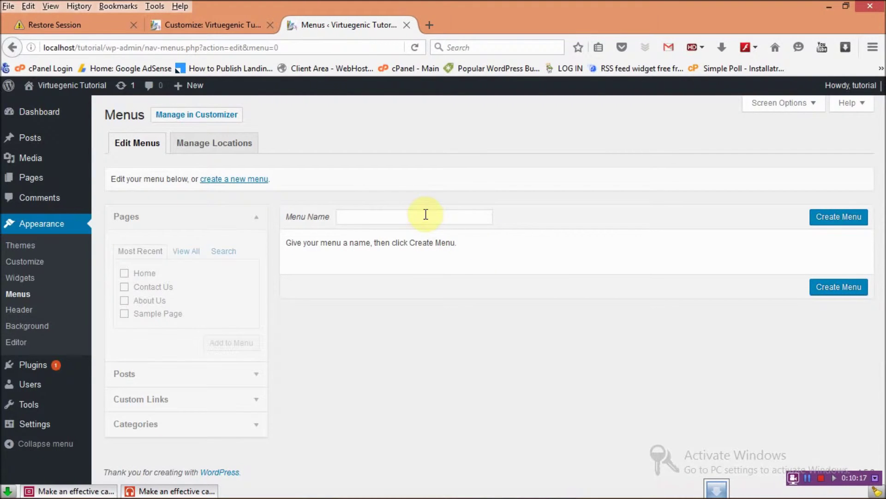
pyautogui.click(425, 215)
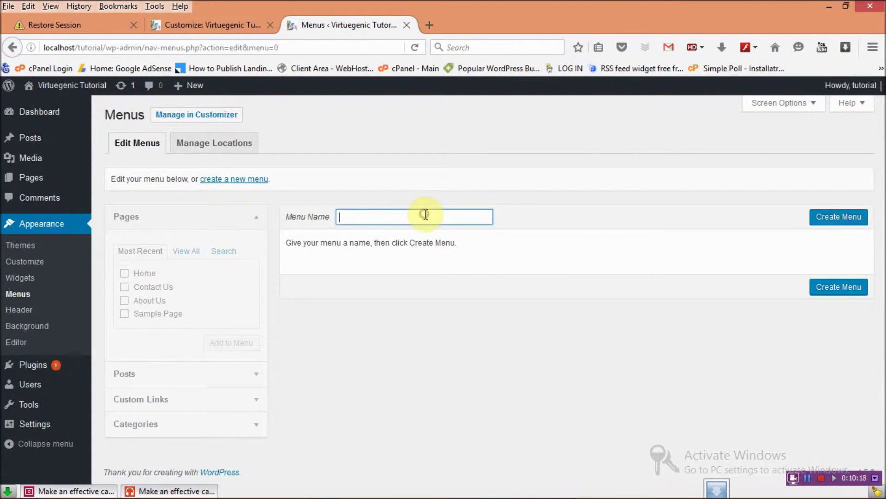
pyautogui.click(425, 215)
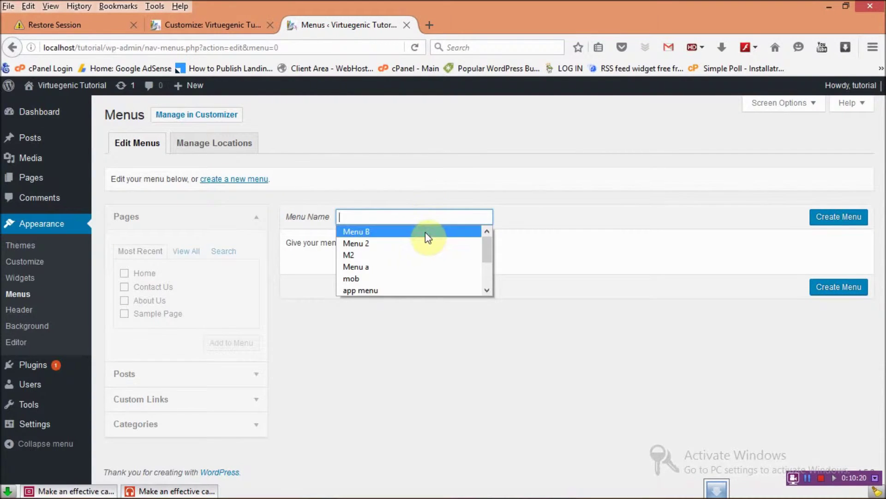
pyautogui.click(425, 232)
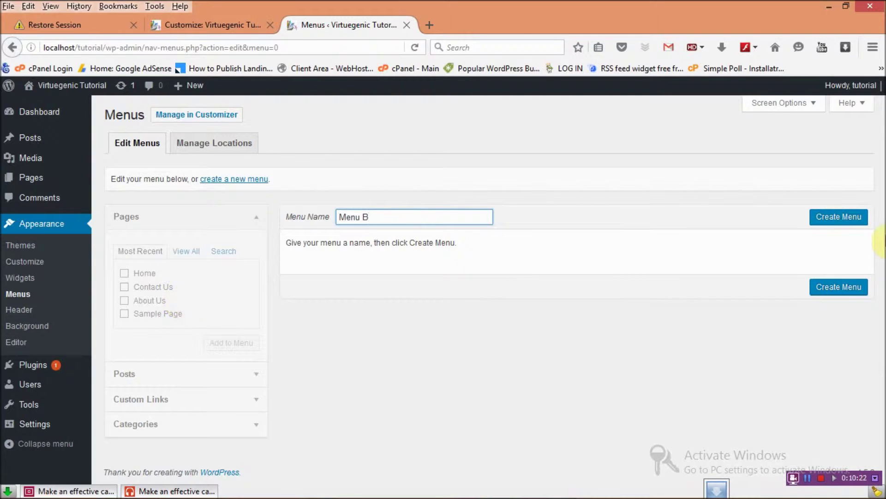
pyautogui.click(833, 221)
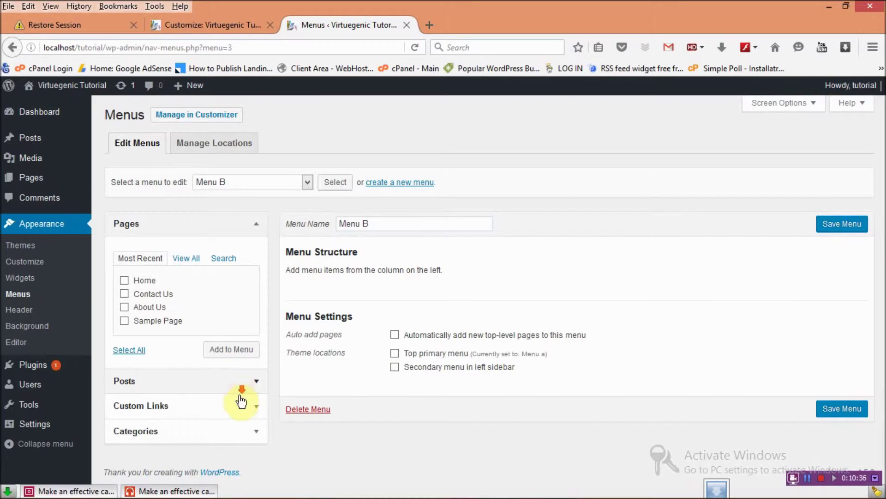
# Add the Uncategorized category to Menu B and save it with the Secondary menu in left sidebar location.
pyautogui.click(256, 433)
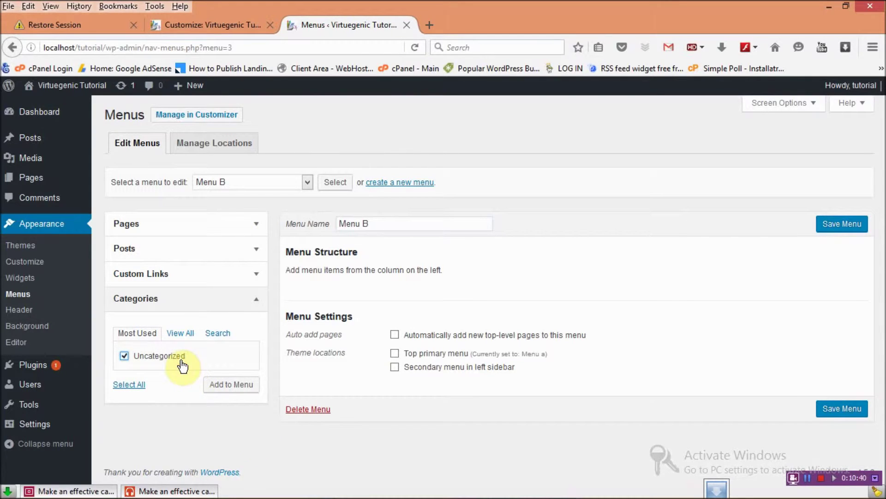
pyautogui.click(236, 390)
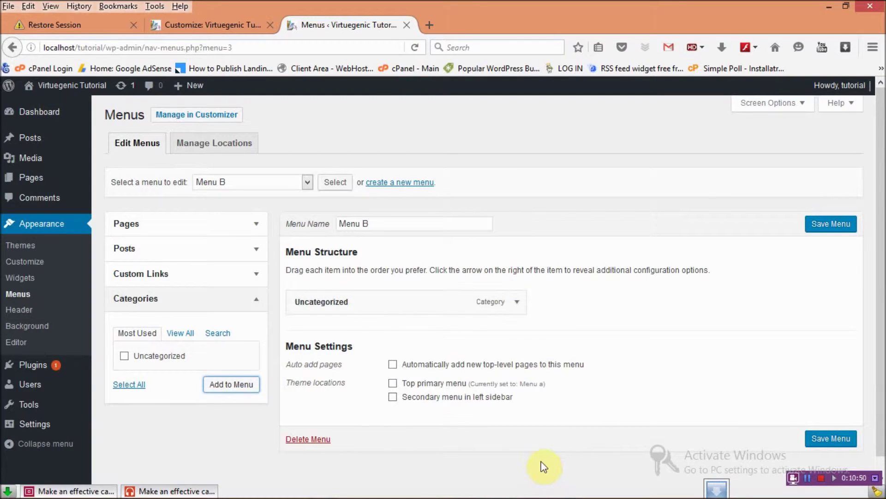
pyautogui.click(404, 399)
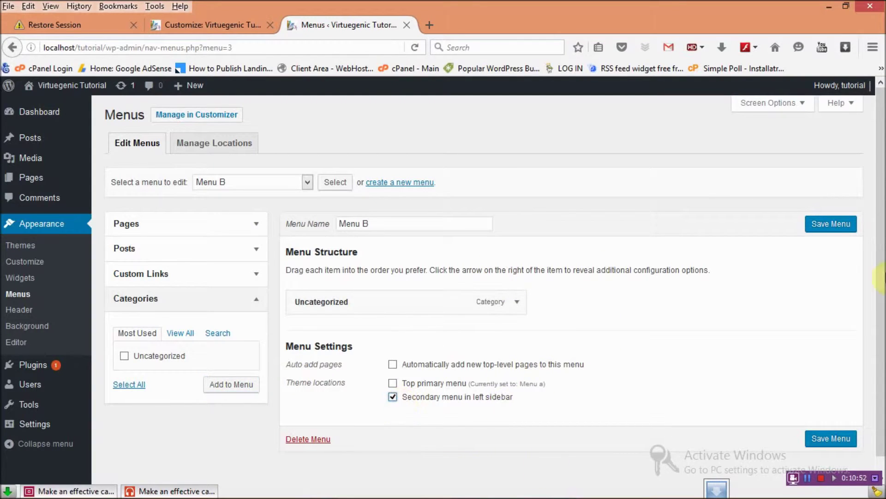
pyautogui.click(828, 226)
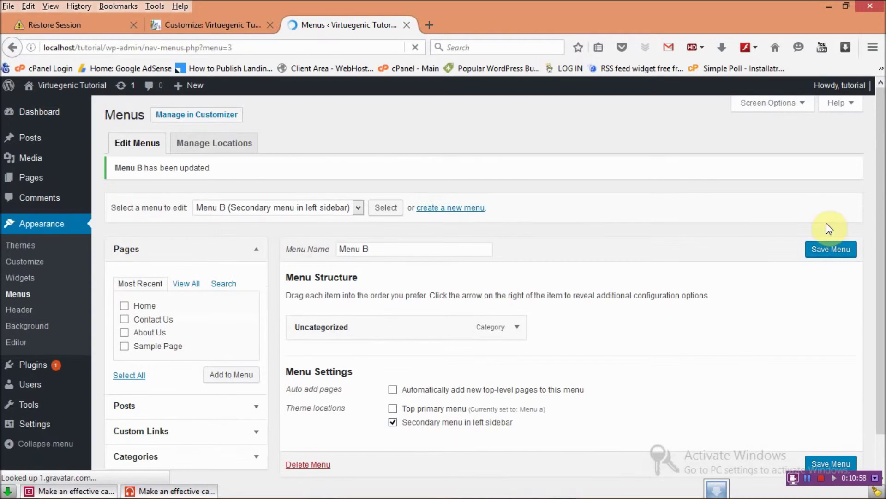
pyautogui.scroll(-1, 564, 283)
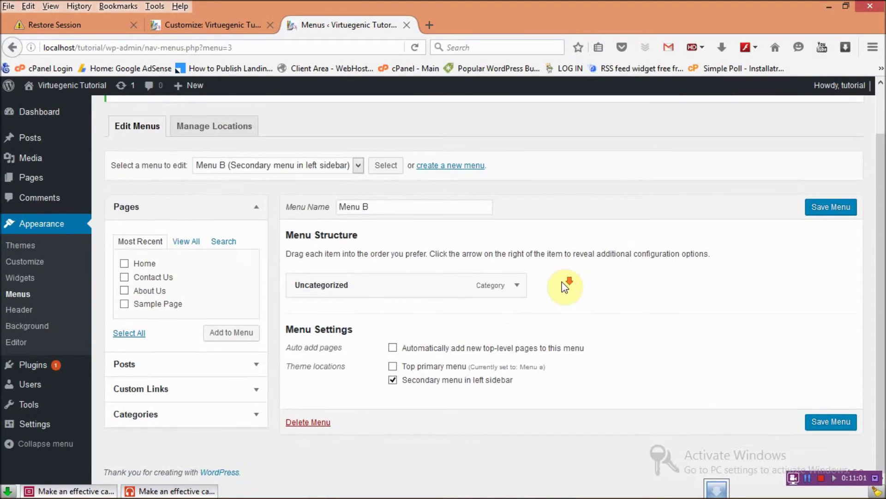
pyautogui.scroll(1, 563, 284)
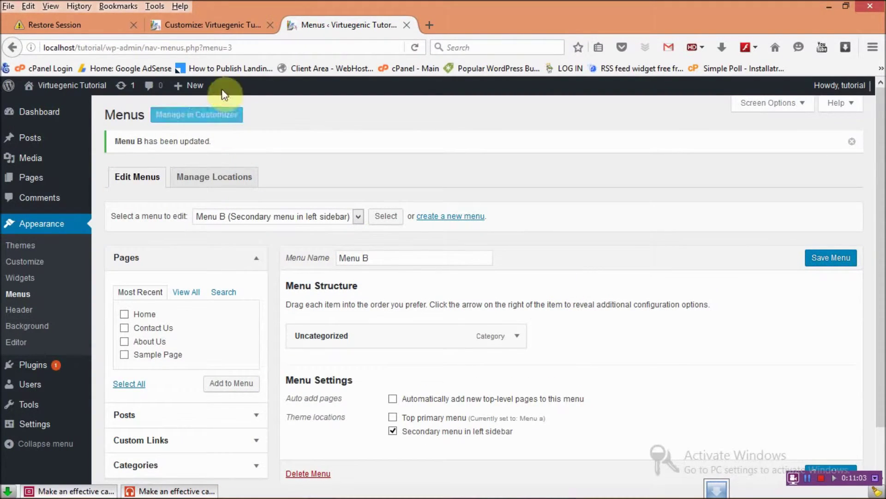
# Reload the customizer, discarding its unsaved changes, and check both menus' assigned locations and the sidebar menu in the preview.
pyautogui.click(205, 22)
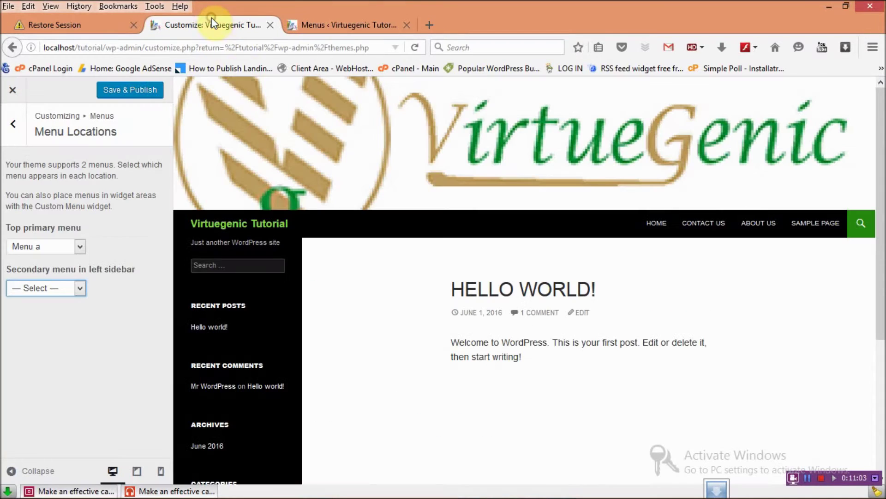
pyautogui.click(414, 51)
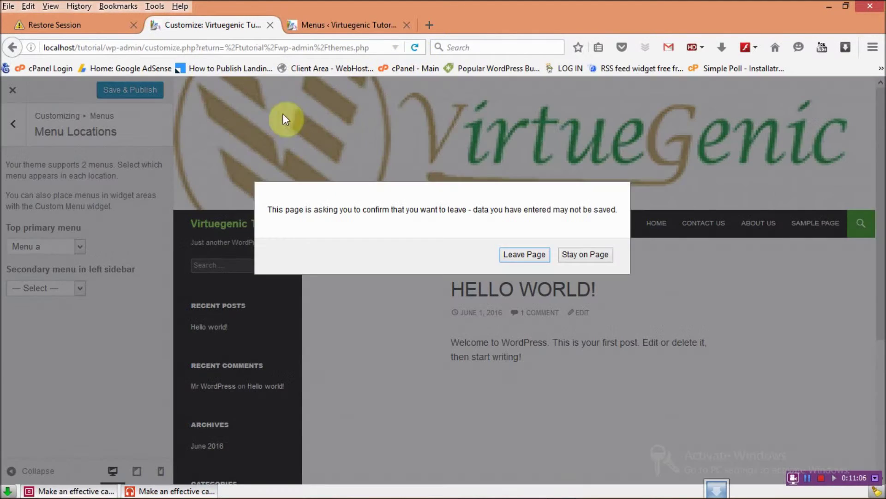
pyautogui.click(526, 255)
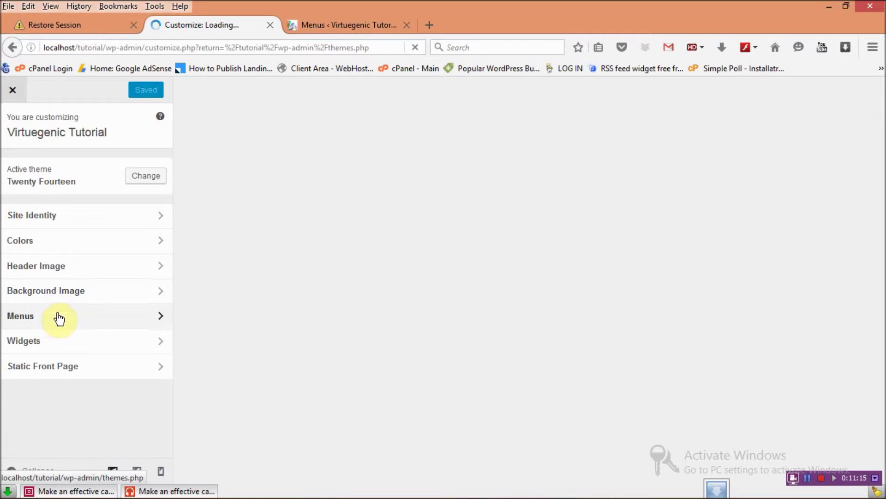
pyautogui.click(57, 312)
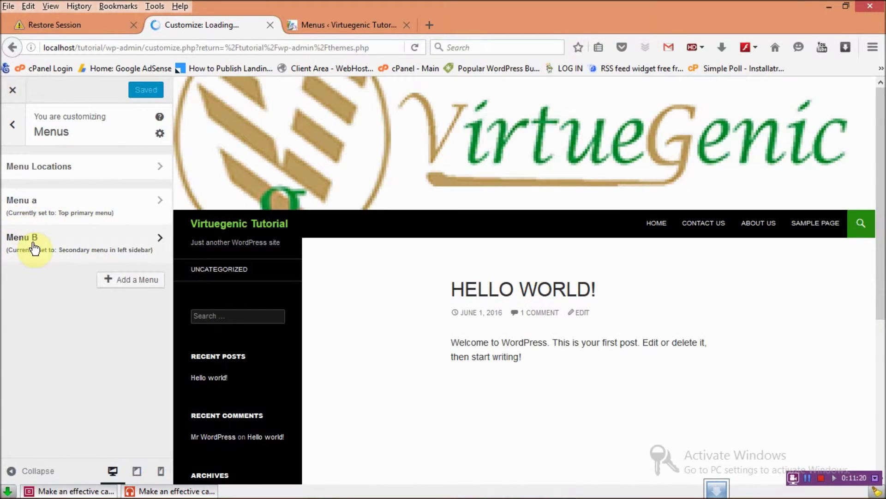
pyautogui.scroll(-2, 366, 350)
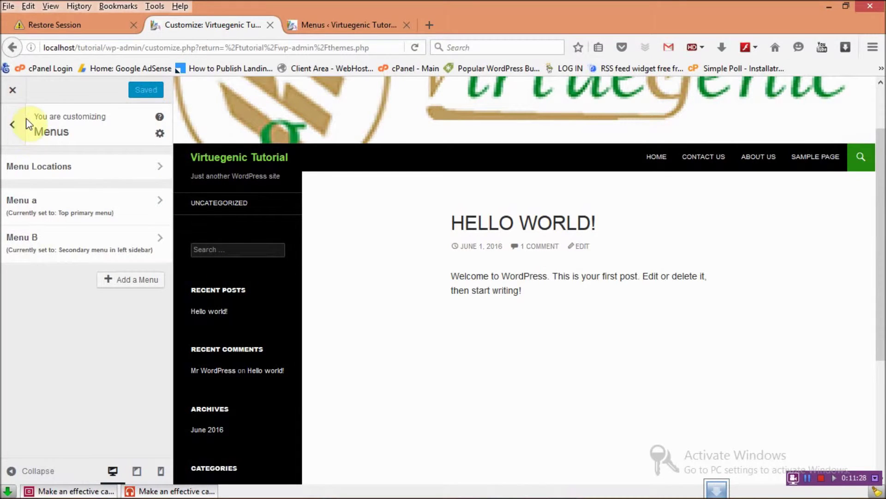
# Add a Calendar widget to the Primary Sidebar widget area and check it in the site preview.
pyautogui.click(7, 138)
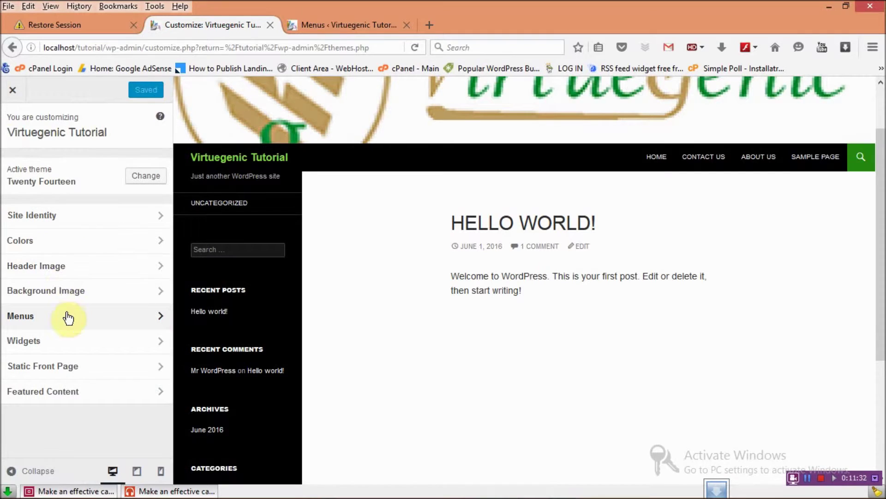
pyautogui.click(84, 349)
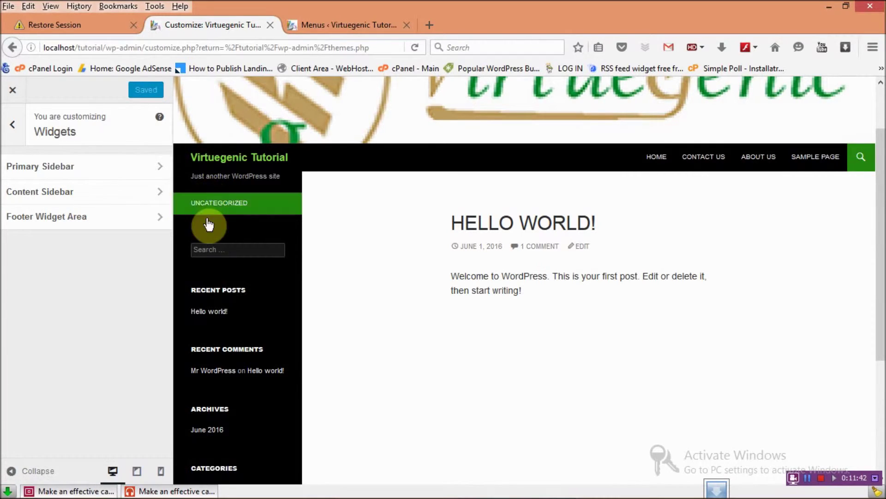
pyautogui.click(69, 166)
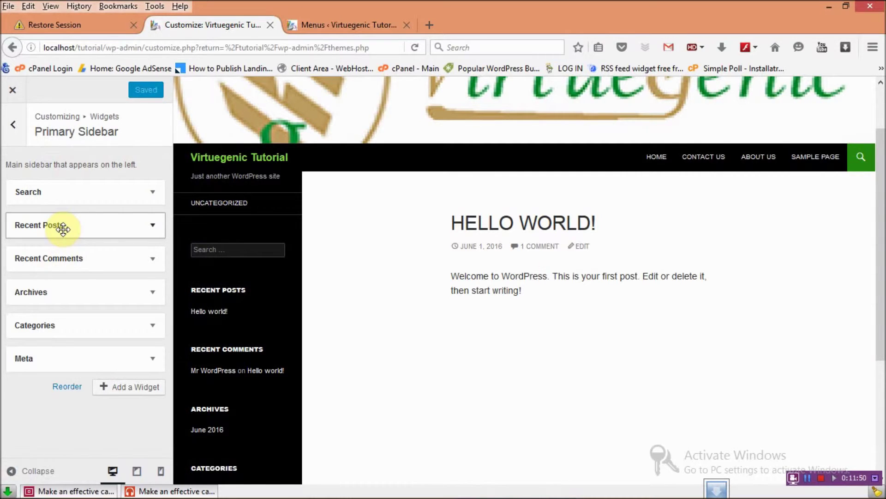
pyautogui.scroll(-3, 230, 245)
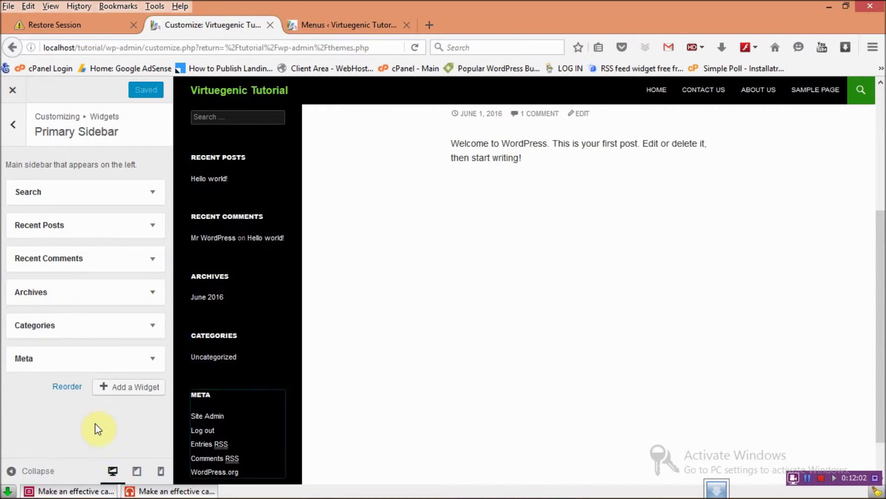
pyautogui.click(131, 391)
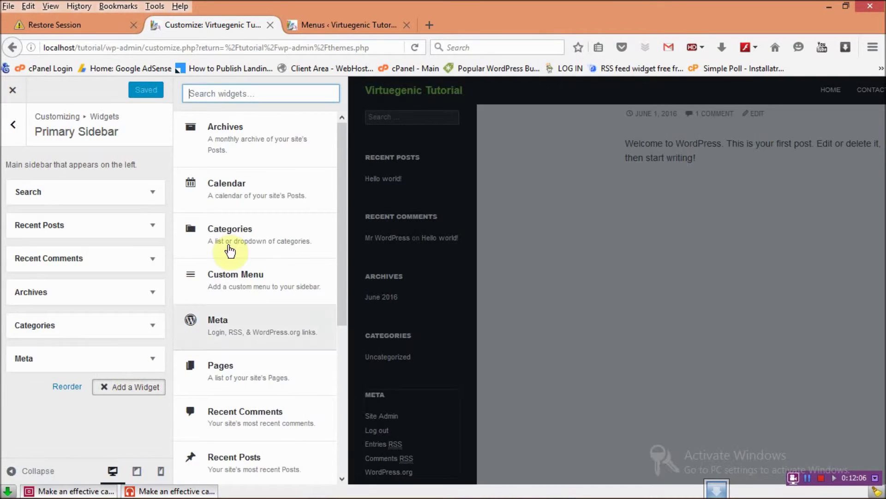
pyautogui.click(247, 192)
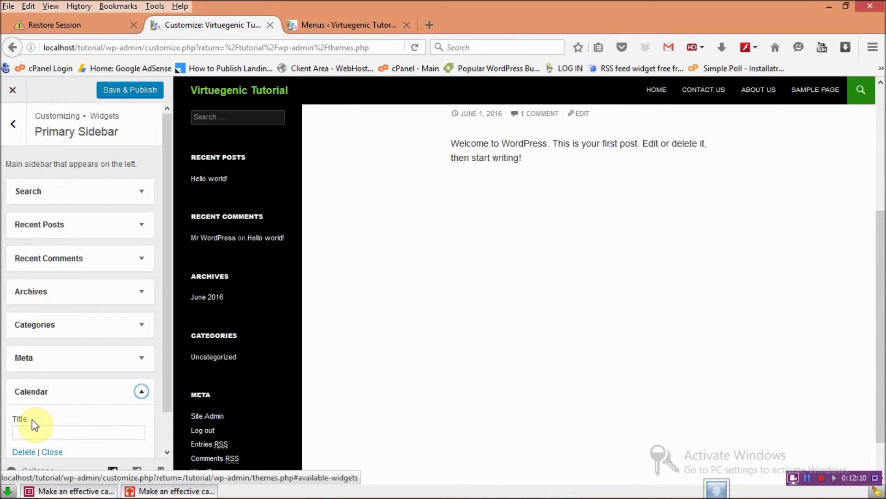
pyautogui.scroll(-2, 268, 349)
pyautogui.scroll(-3, 261, 352)
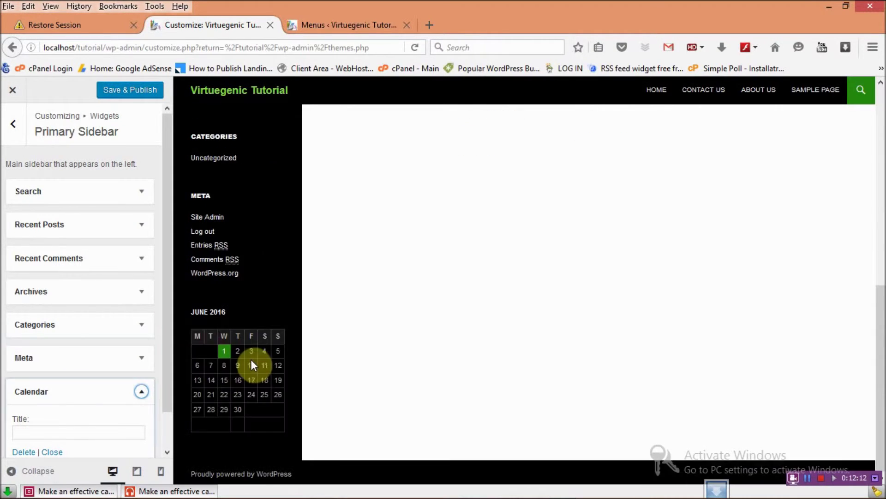
pyautogui.scroll(-1, 228, 370)
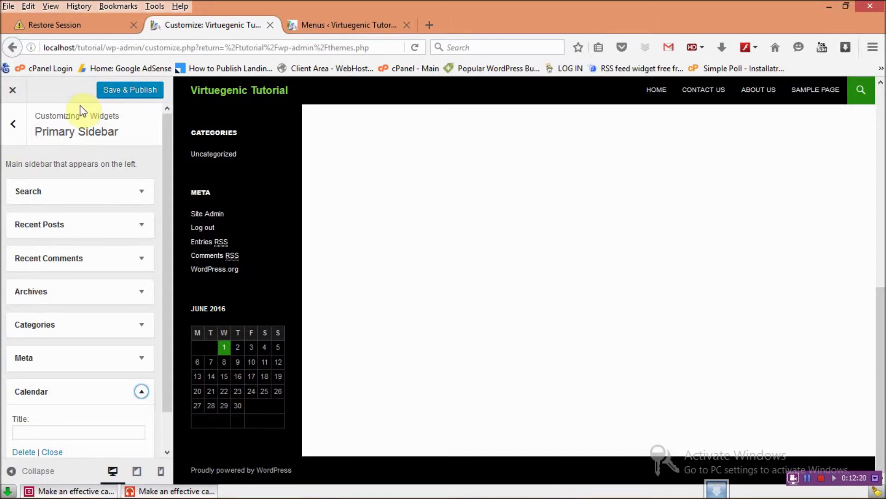
# Add a Pages widget to the Content Sidebar, keeping it sorted by page title, and check it in the preview.
pyautogui.click(19, 127)
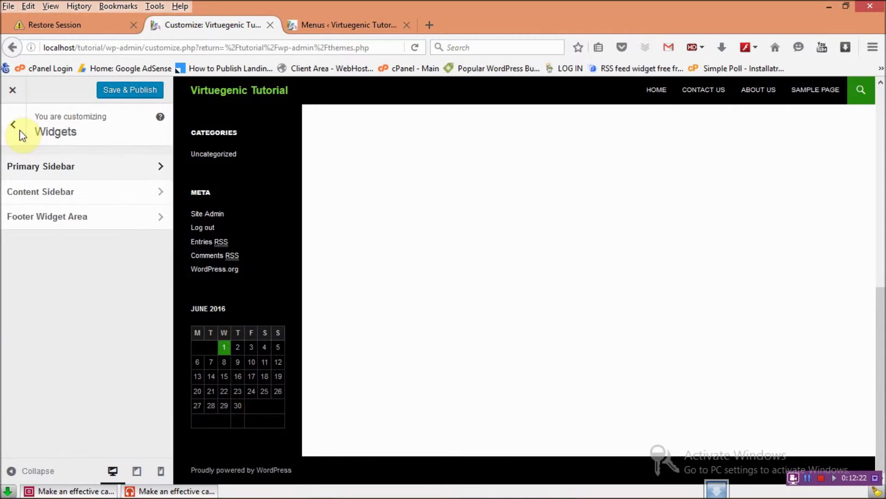
pyautogui.click(66, 190)
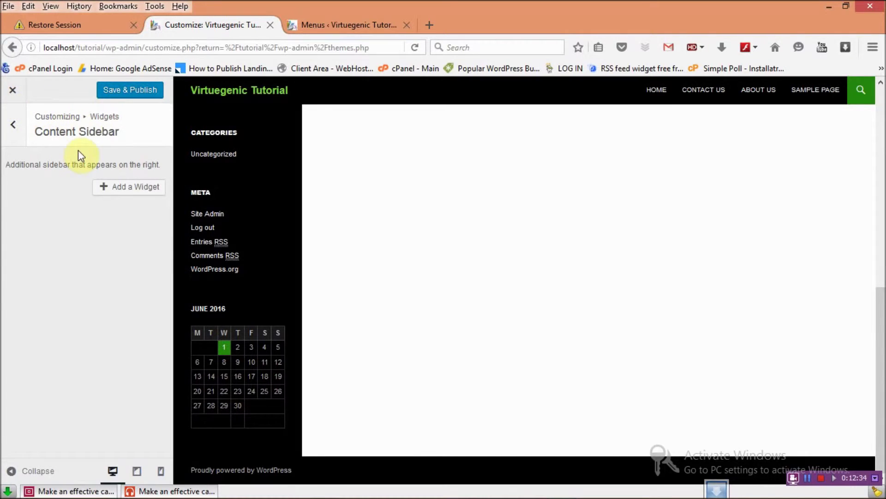
pyautogui.click(144, 187)
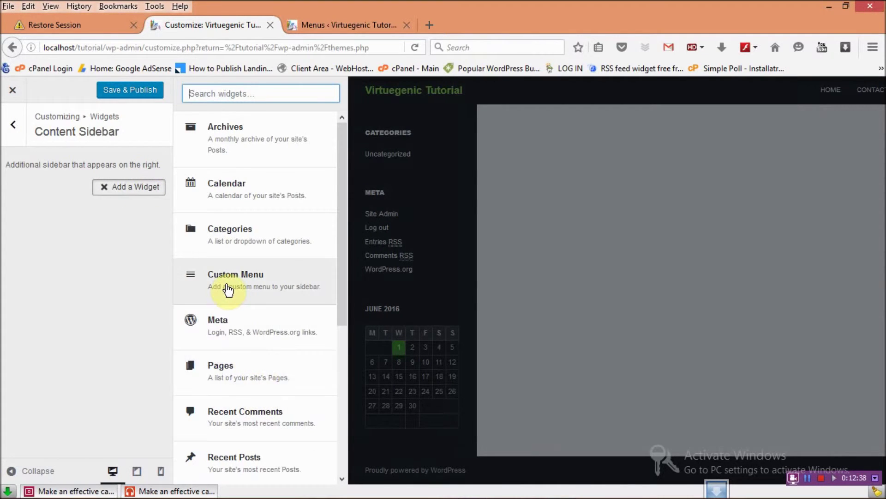
pyautogui.scroll(-5, 228, 290)
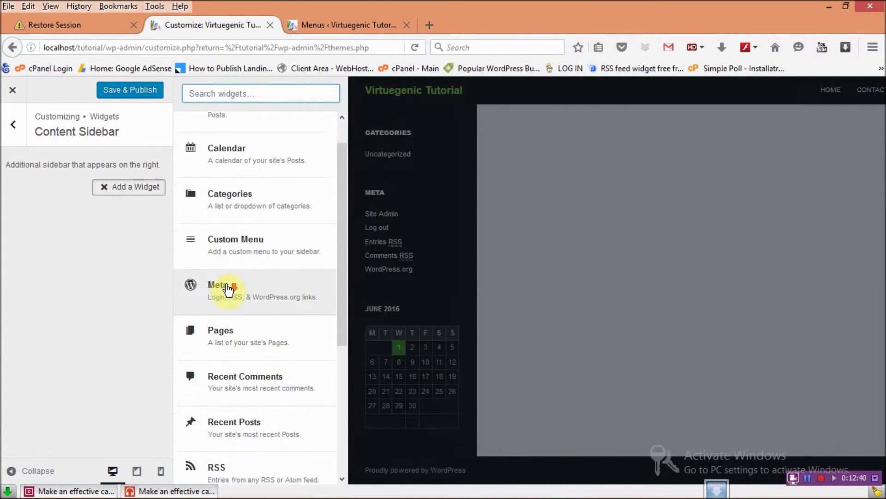
pyautogui.scroll(-4, 228, 289)
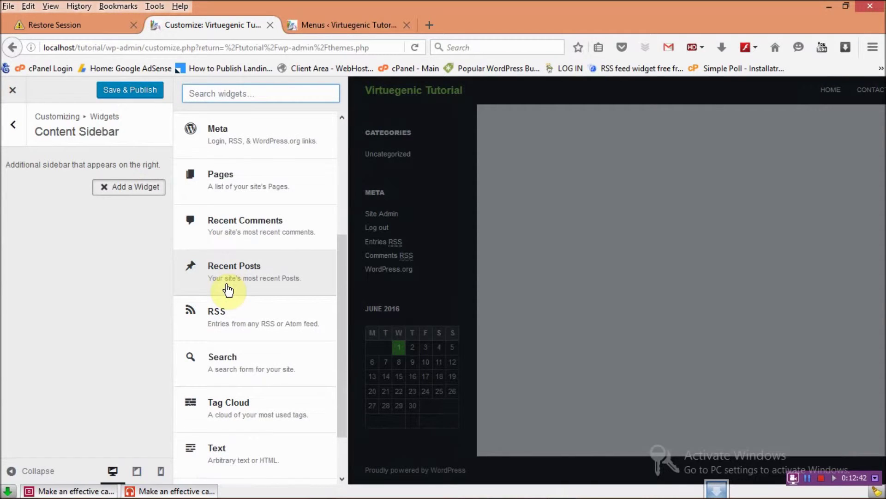
pyautogui.scroll(-3, 236, 399)
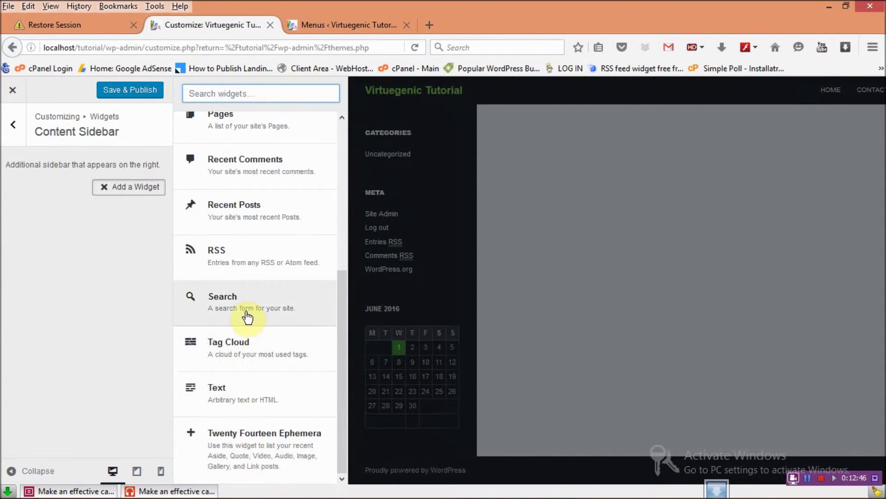
pyautogui.scroll(4, 248, 317)
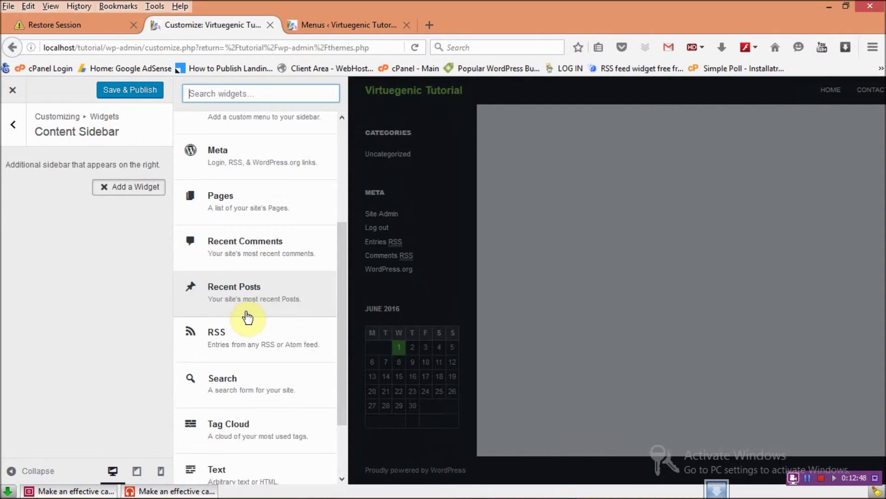
pyautogui.click(239, 215)
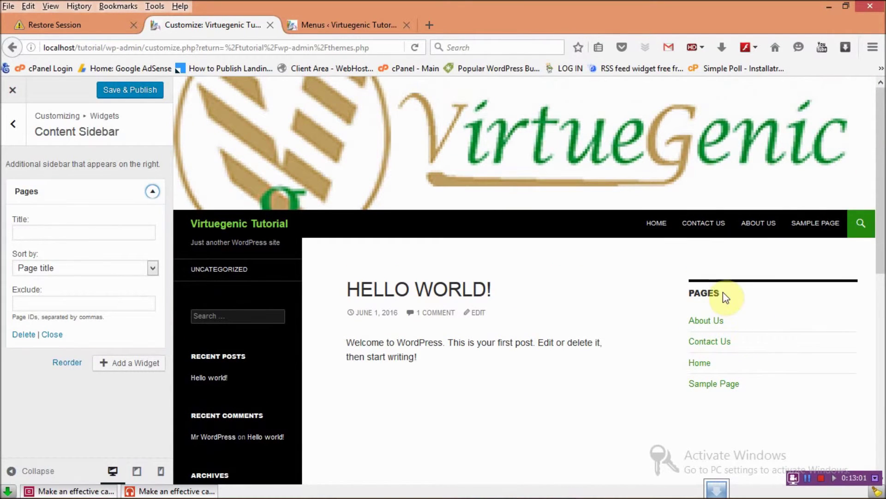
pyautogui.scroll(-3, 723, 292)
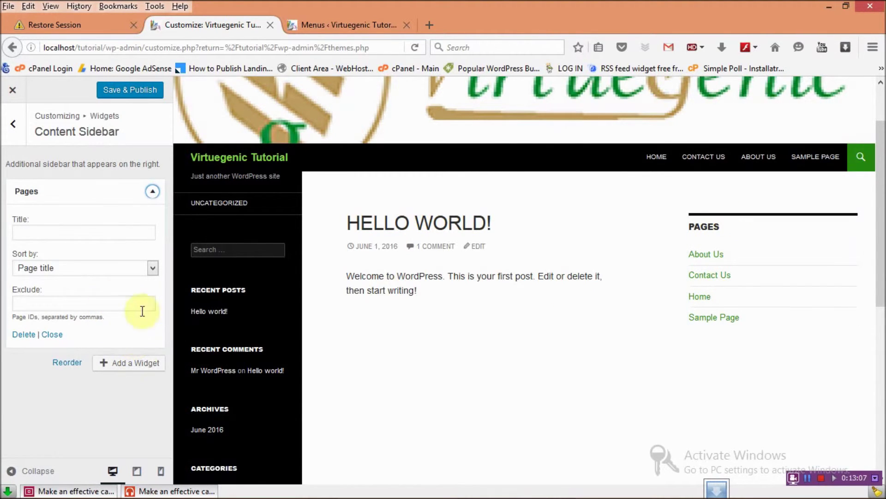
# Add a Search widget below the Pages widget in the Content Sidebar and try its field in the preview.
pyautogui.click(137, 375)
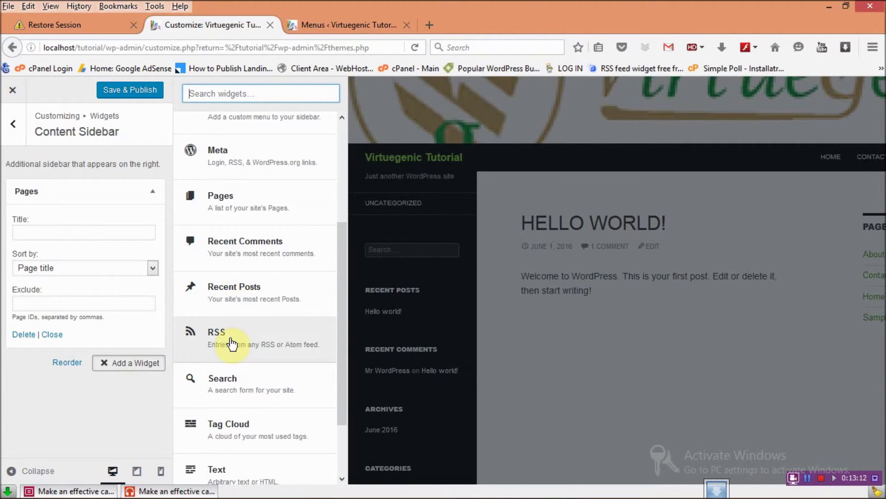
pyautogui.click(231, 372)
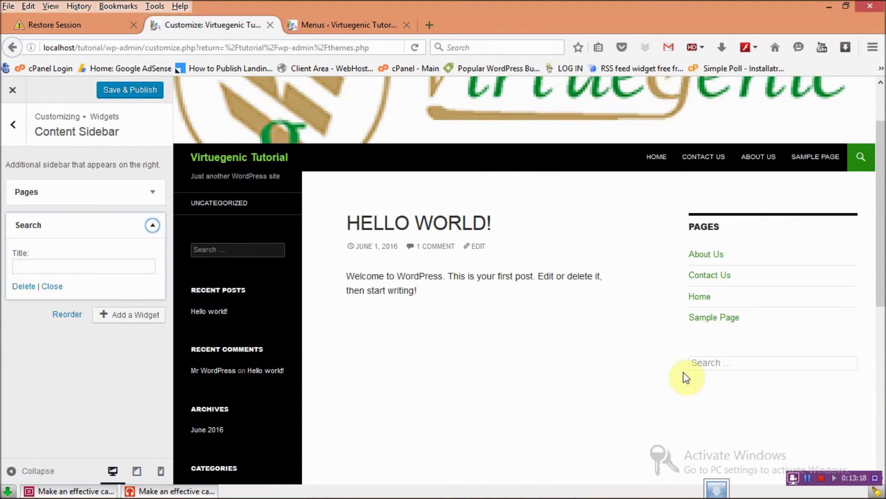
pyautogui.click(730, 365)
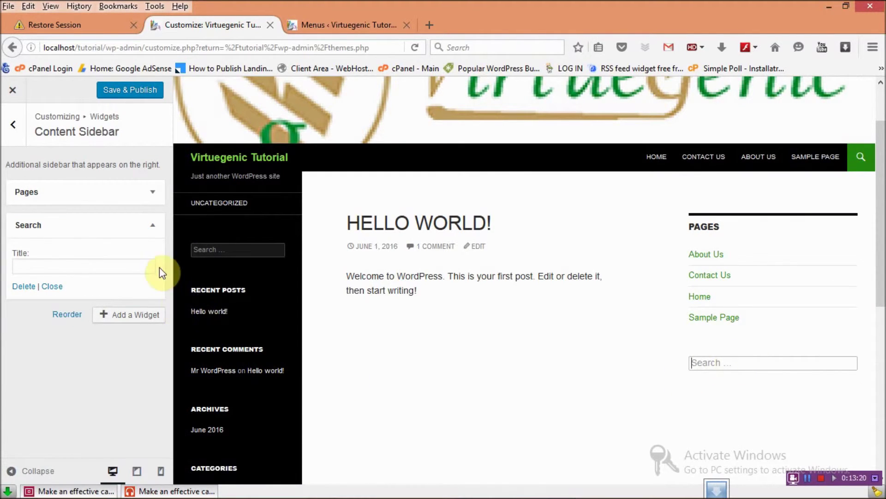
# Add an Archives widget to the Footer Widget Area and enable its post counts.
pyautogui.click(15, 128)
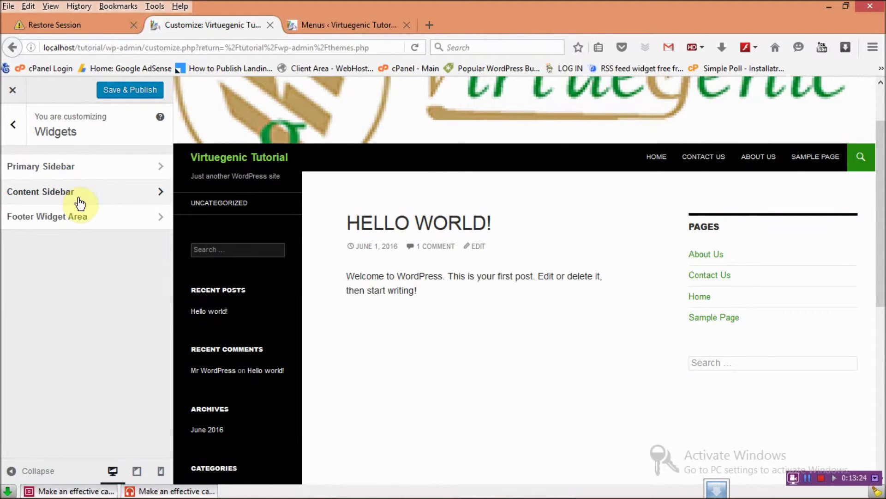
pyautogui.click(79, 216)
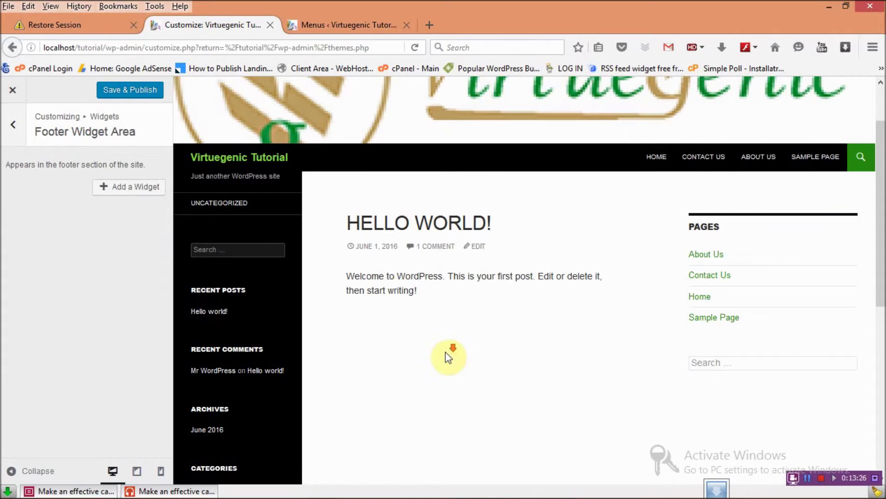
pyautogui.moveTo(351, 496)
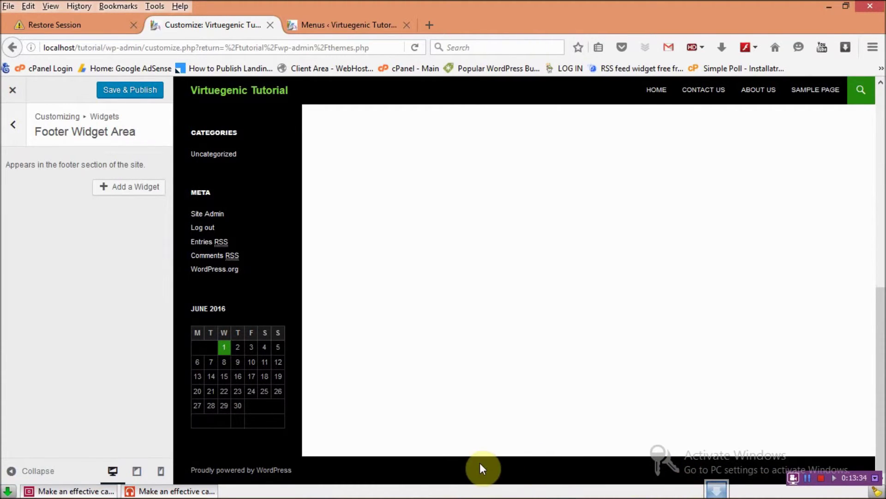
pyautogui.click(119, 190)
pyautogui.scroll(-3, 231, 303)
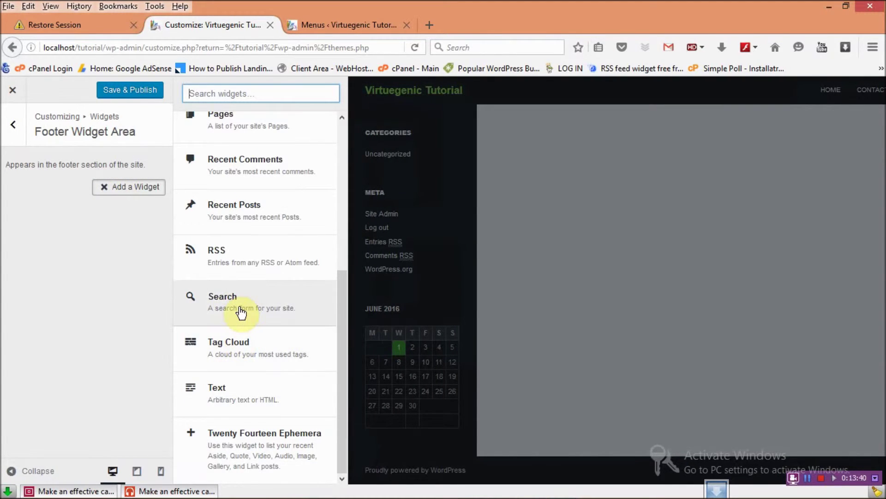
pyautogui.scroll(1, 240, 310)
pyautogui.scroll(5, 241, 312)
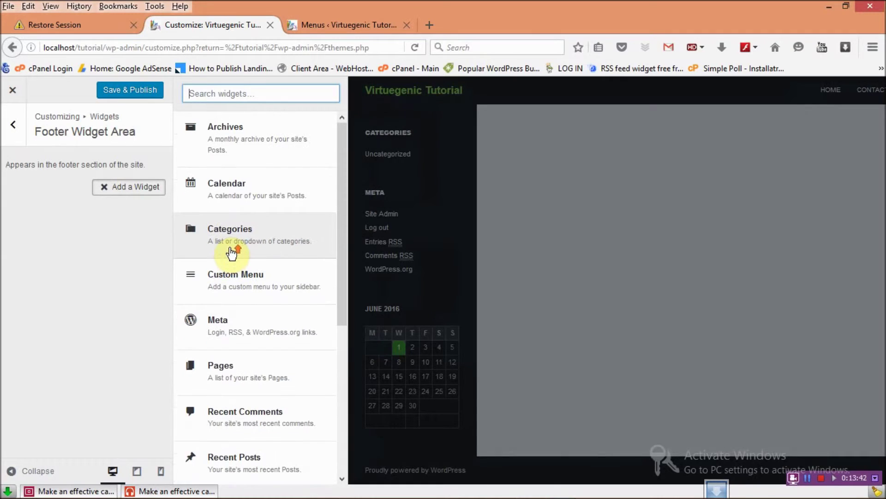
pyautogui.click(203, 128)
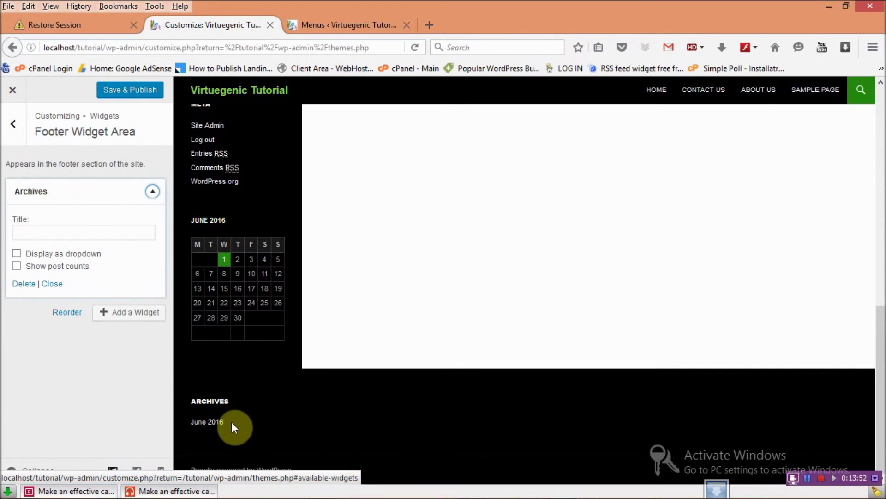
pyautogui.click(17, 266)
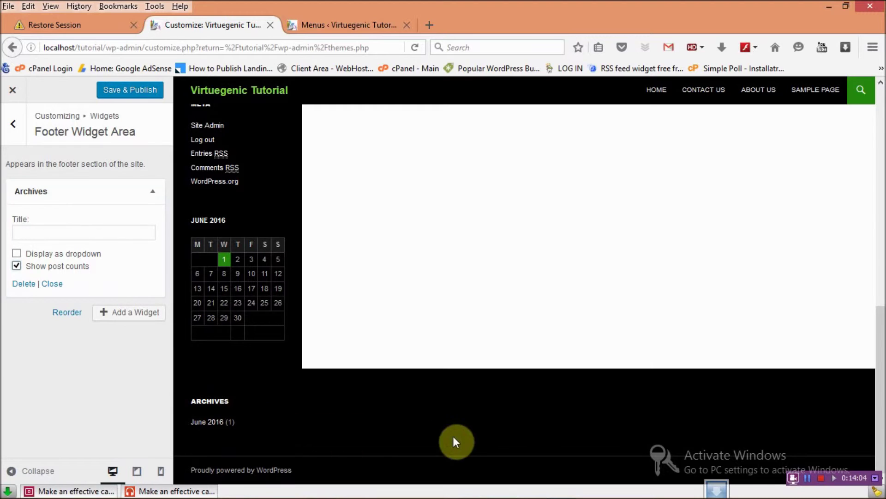
# Look through the available widgets and add a Recent Comments widget to the Footer Widget Area.
pyautogui.click(127, 316)
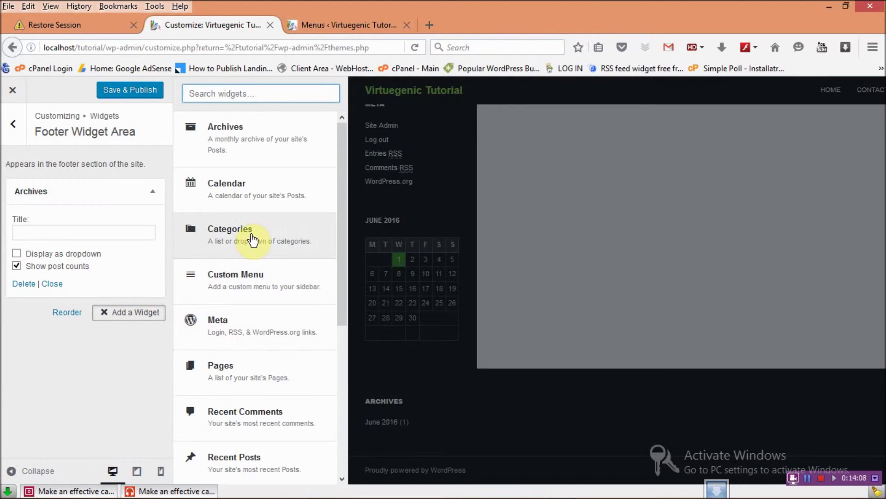
pyautogui.scroll(-4, 257, 330)
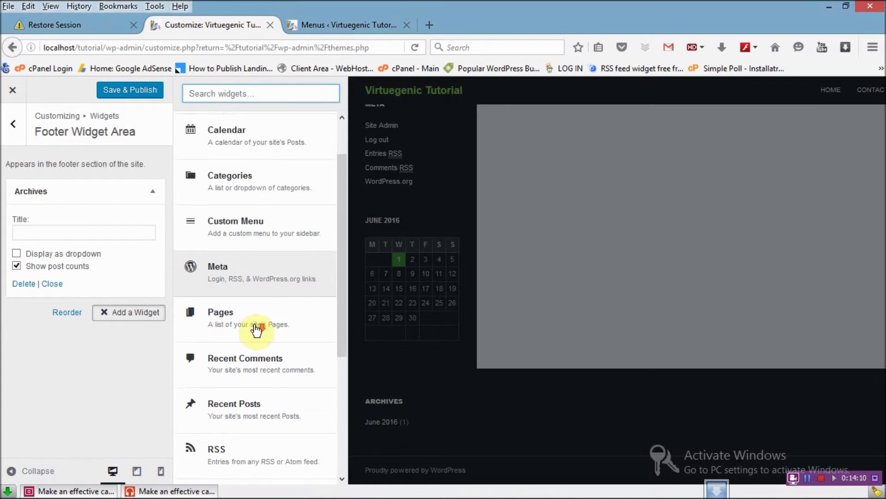
pyautogui.scroll(-1, 256, 330)
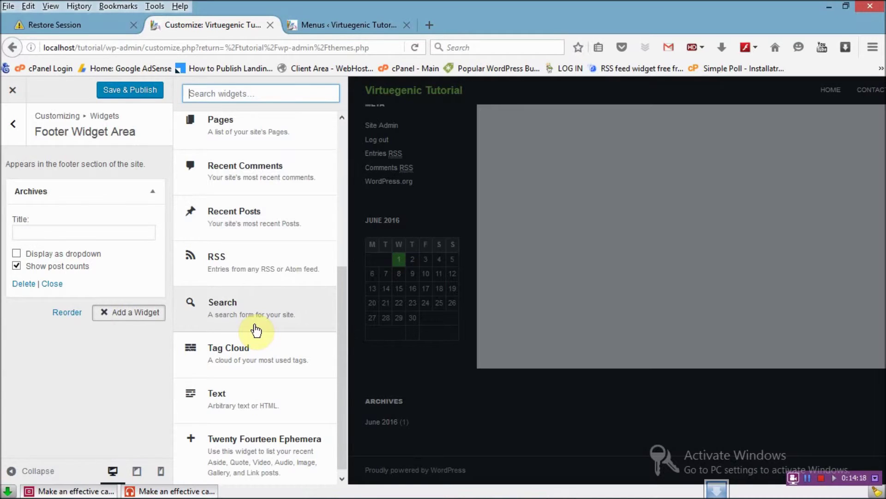
pyautogui.scroll(-1, 256, 330)
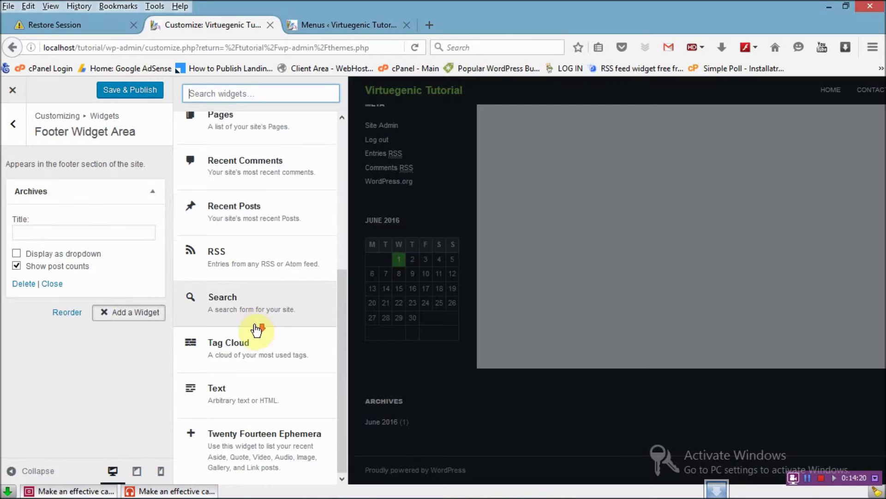
pyautogui.scroll(2, 256, 330)
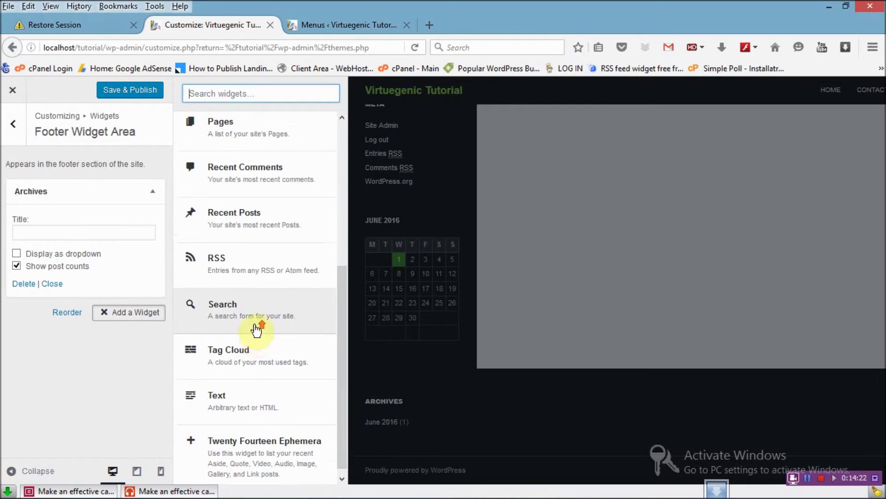
pyautogui.scroll(-2, 256, 330)
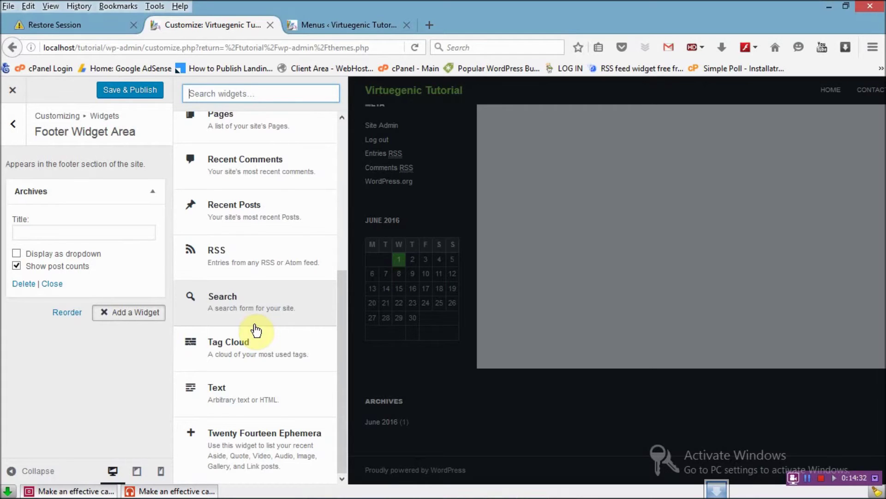
pyautogui.scroll(5, 257, 329)
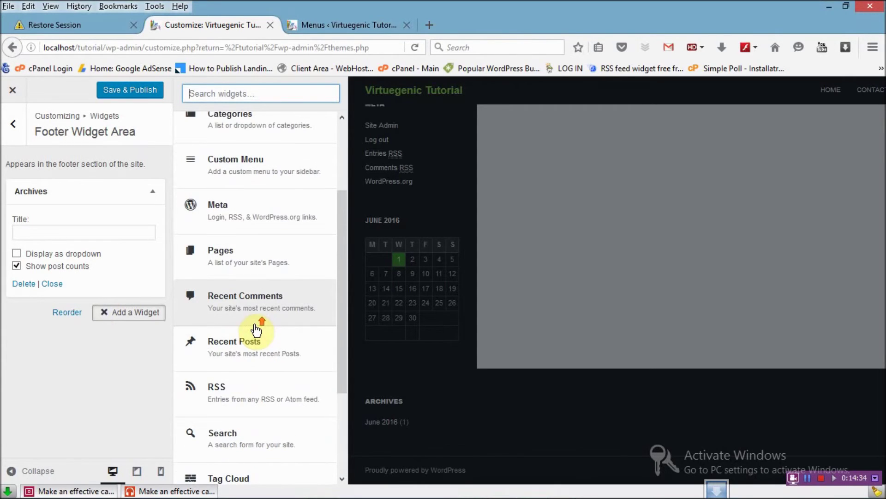
pyautogui.click(233, 297)
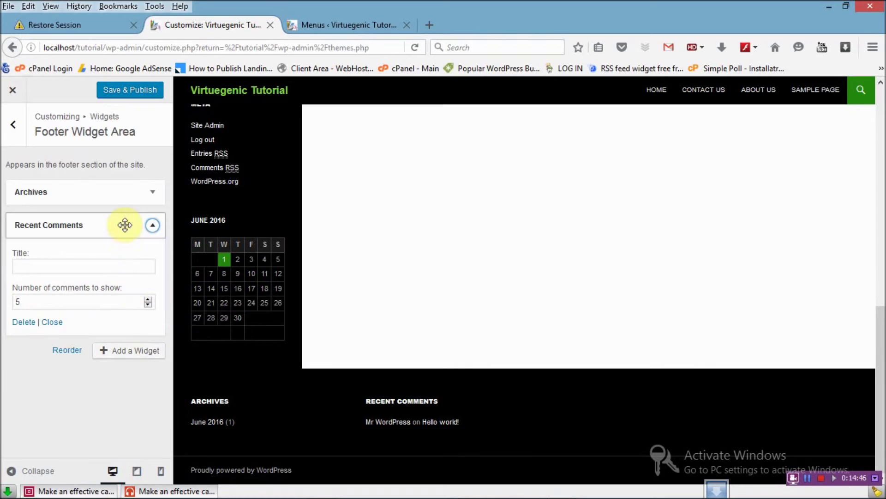
# Save and publish the footer widget changes and return to the main list of customizer sections.
pyautogui.click(136, 94)
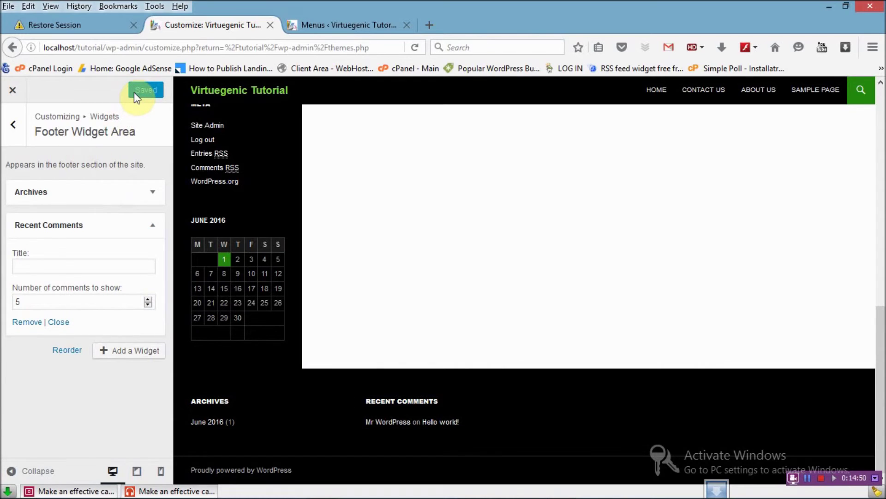
pyautogui.click(11, 124)
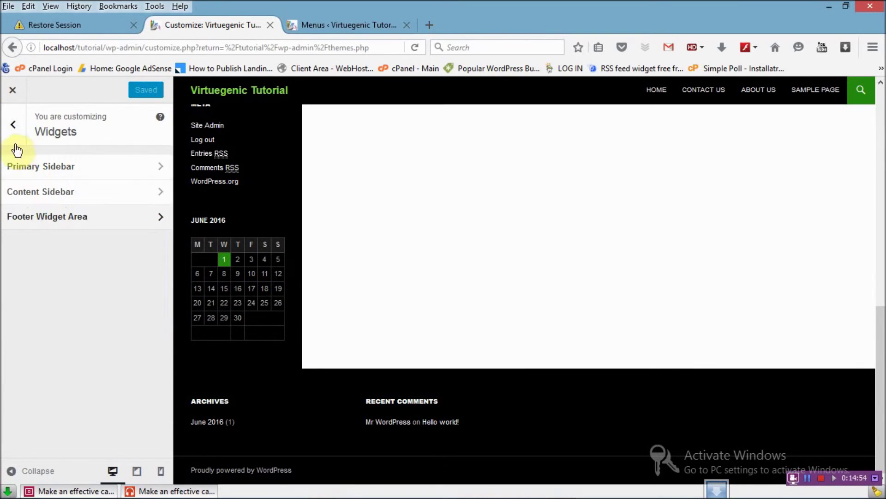
pyautogui.click(12, 124)
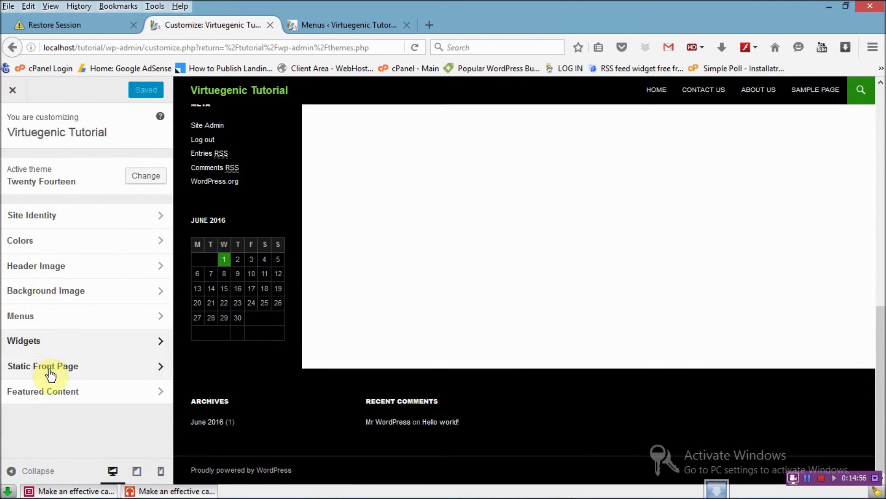
# Review the Static Front Page options and look through the home page preview, leaving the latest posts option selected.
pyautogui.click(95, 368)
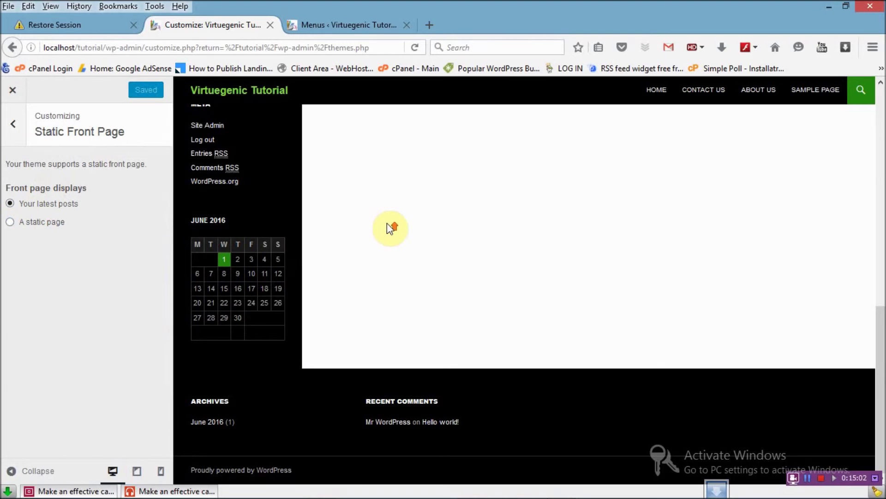
pyautogui.scroll(15, 388, 224)
pyautogui.scroll(-10, 387, 222)
pyautogui.scroll(8, 387, 223)
pyautogui.scroll(2, 388, 227)
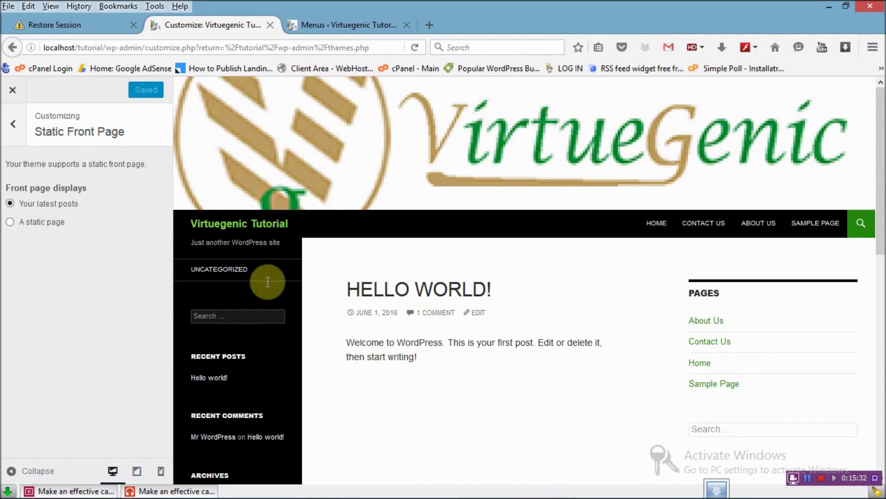
pyautogui.click(24, 122)
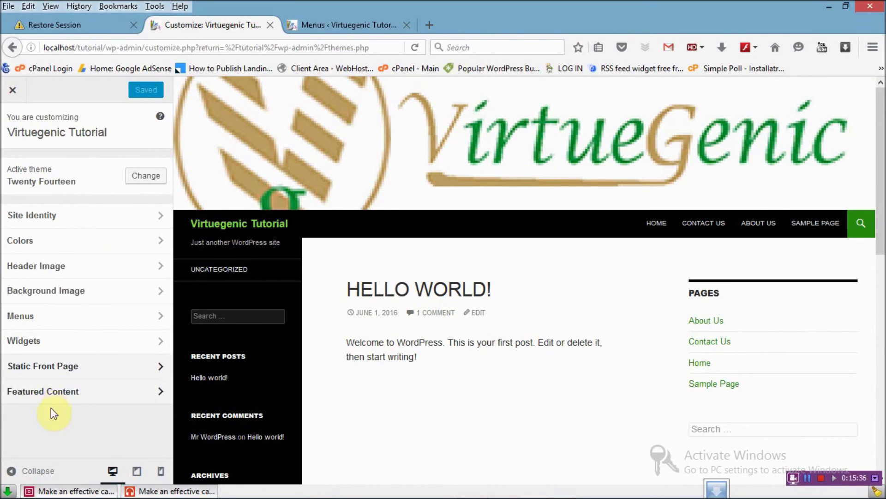
# Review the Featured Content settings and its layout choices, keeping the Grid layout, and return to the main customizer sections.
pyautogui.click(85, 395)
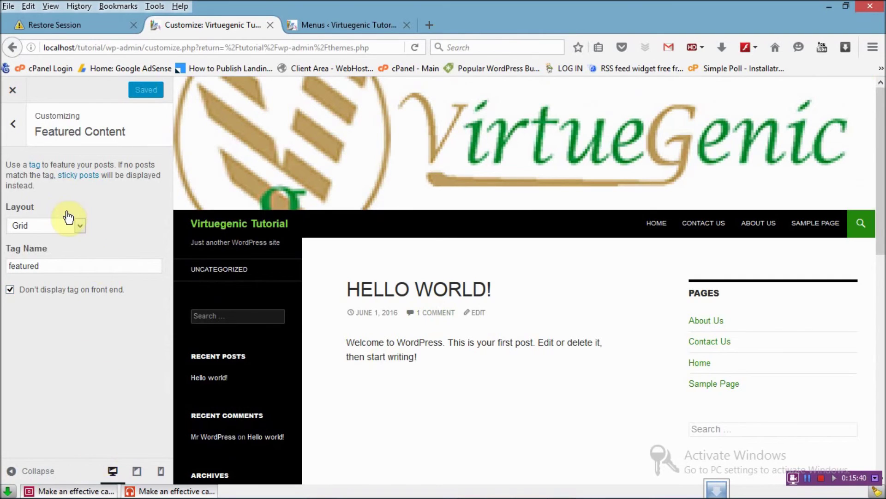
pyautogui.click(80, 226)
pyautogui.click(100, 224)
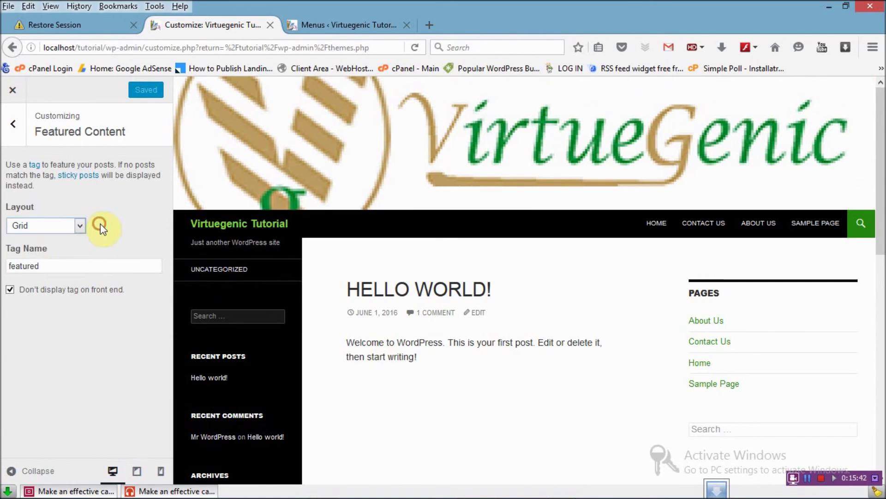
pyautogui.click(13, 124)
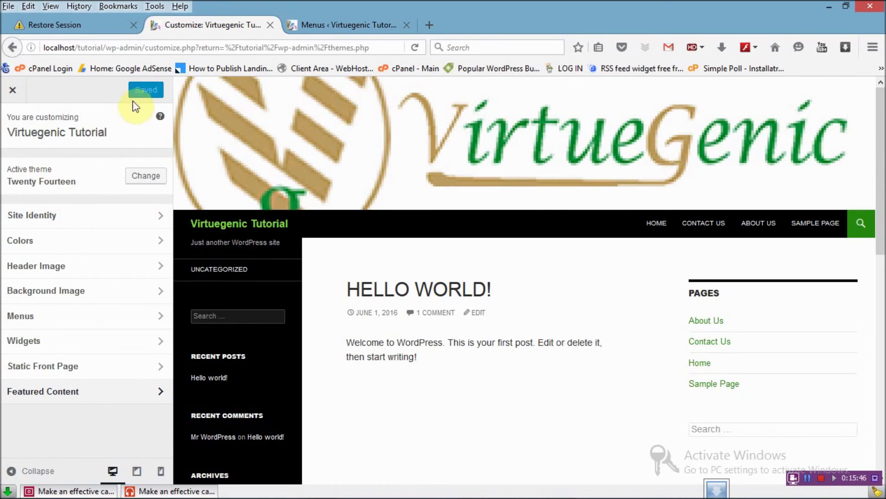
# Close the theme customizer and open the live Virtuegenic Tutorial site in a new browser tab.
pyautogui.click(13, 90)
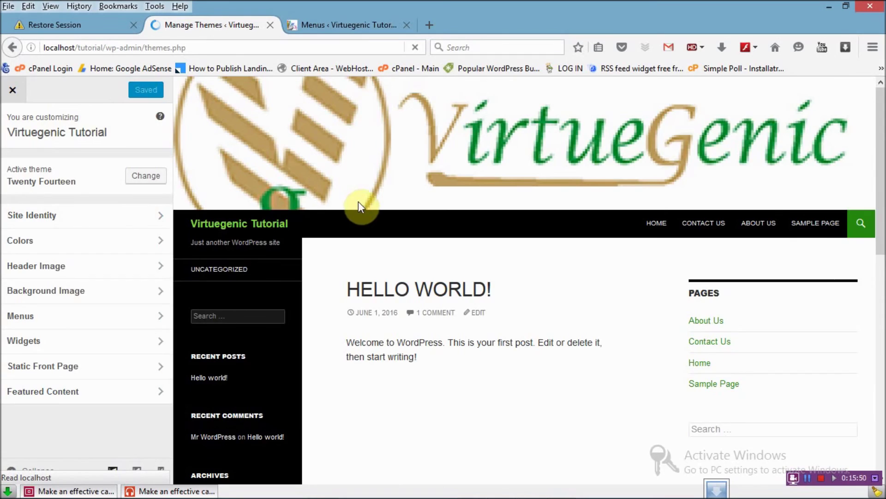
pyautogui.scroll(-2, 358, 201)
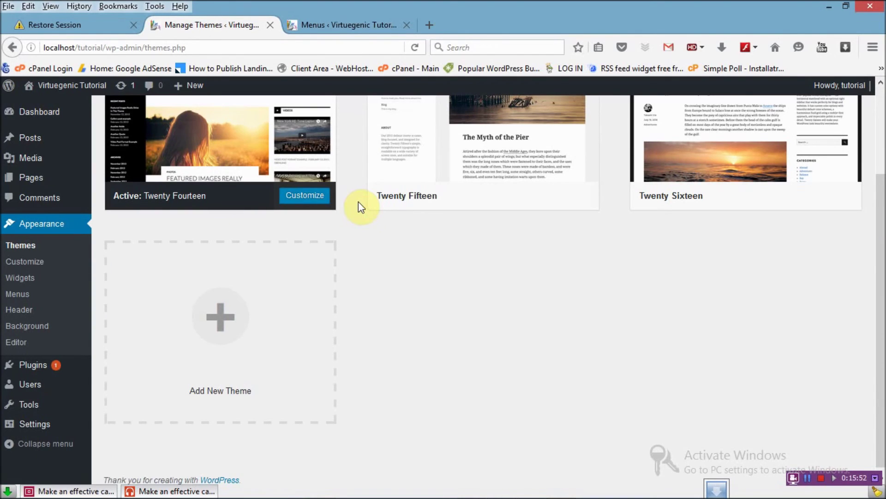
pyautogui.scroll(2, 360, 203)
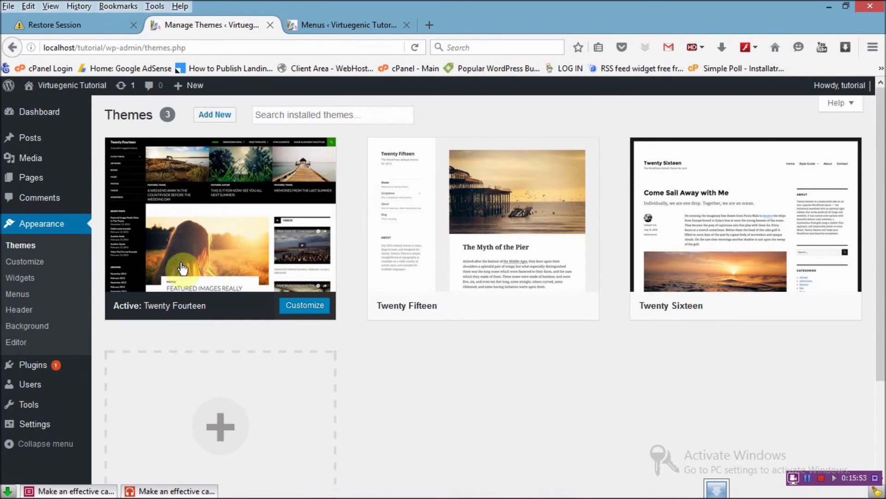
pyautogui.moveTo(62, 93)
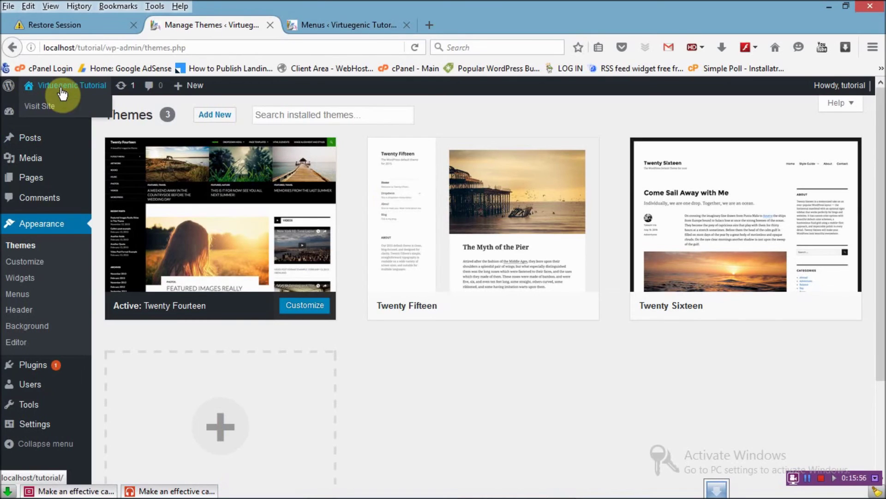
pyautogui.rightClick(49, 107)
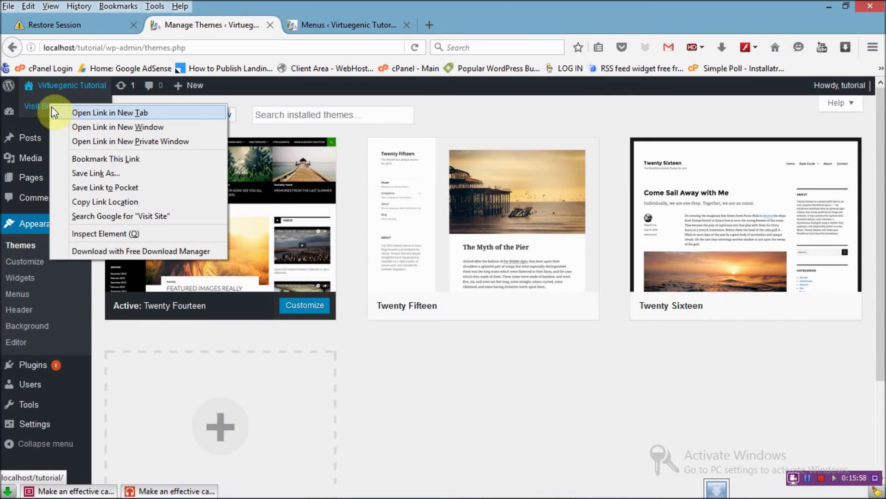
pyautogui.click(76, 113)
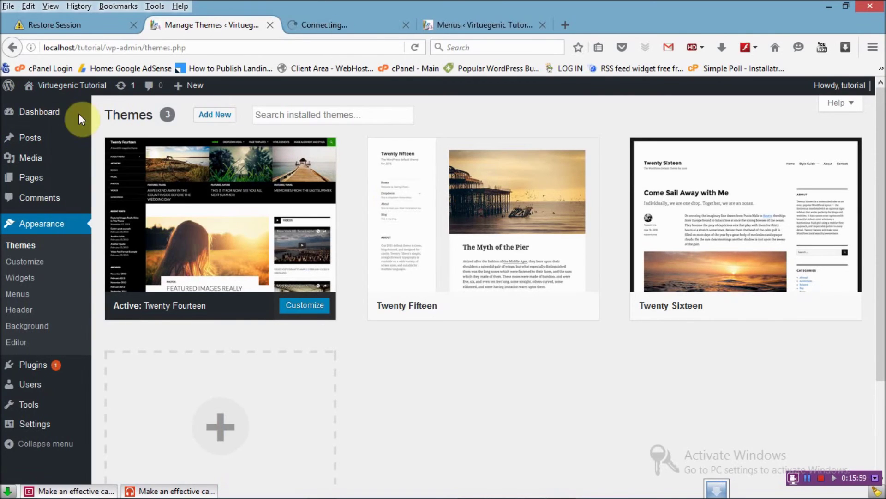
pyautogui.click(327, 20)
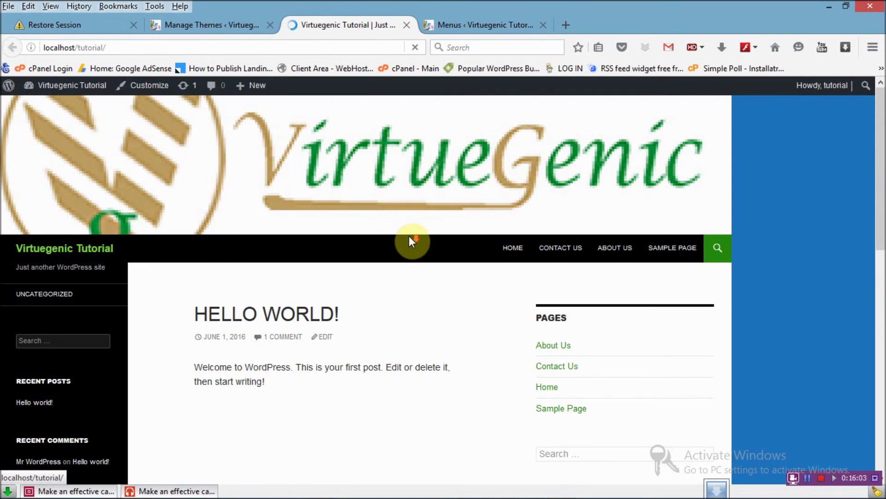
# Examine the live home page's header image, navigation menu, sidebar widgets, content sidebar and footer widgets.
pyautogui.scroll(-10, 410, 240)
pyautogui.scroll(10, 799, 252)
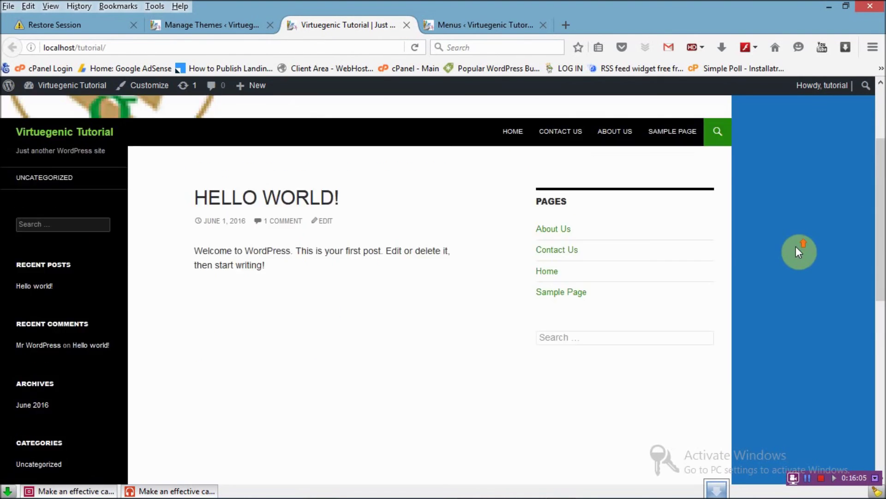
pyautogui.scroll(-10, 783, 192)
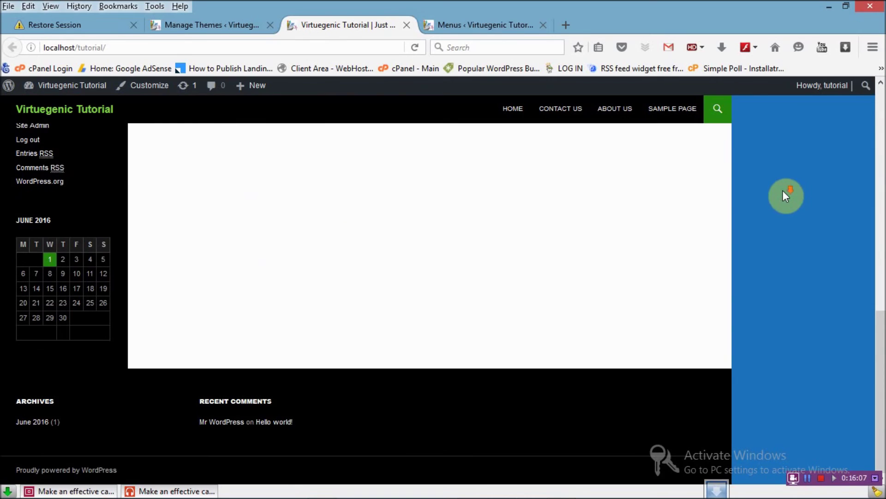
pyautogui.scroll(10, 530, 187)
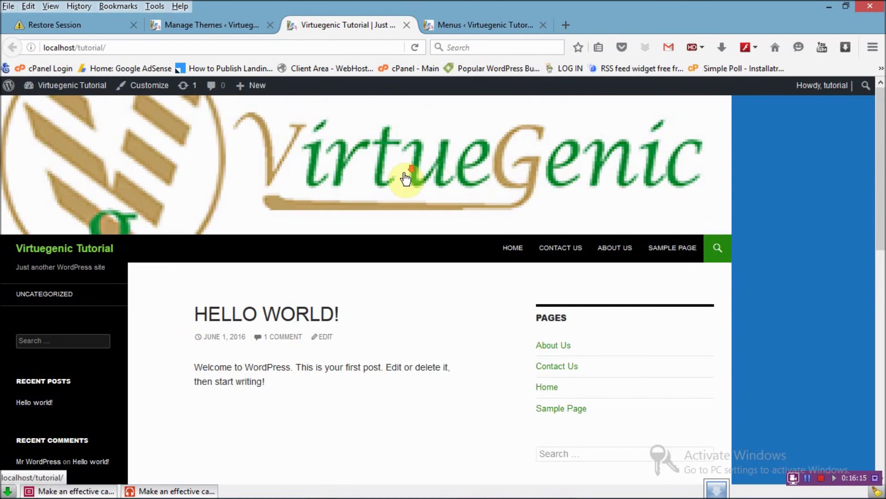
pyautogui.scroll(-3, 39, 233)
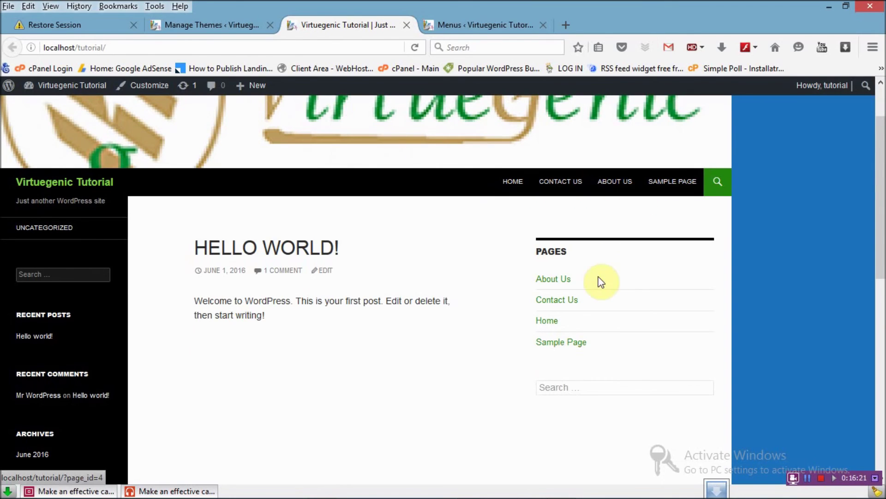
pyautogui.scroll(-3, 356, 344)
pyautogui.scroll(3, 517, 231)
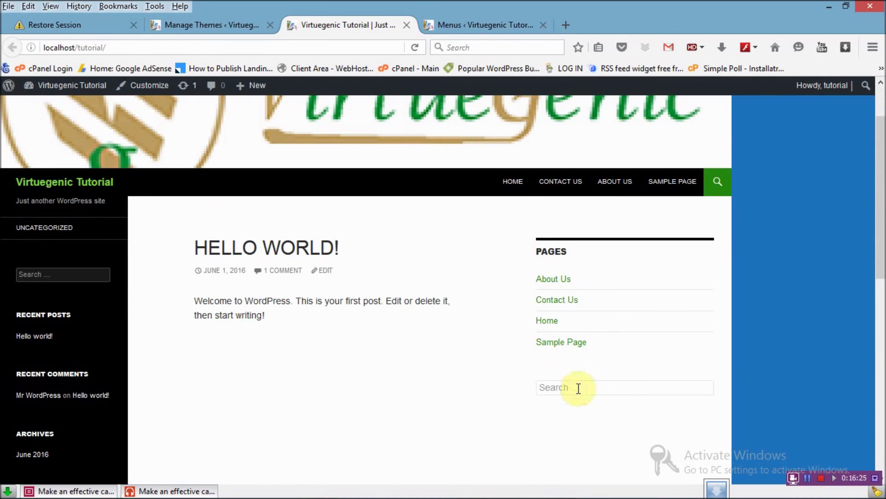
pyautogui.scroll(-3, 466, 369)
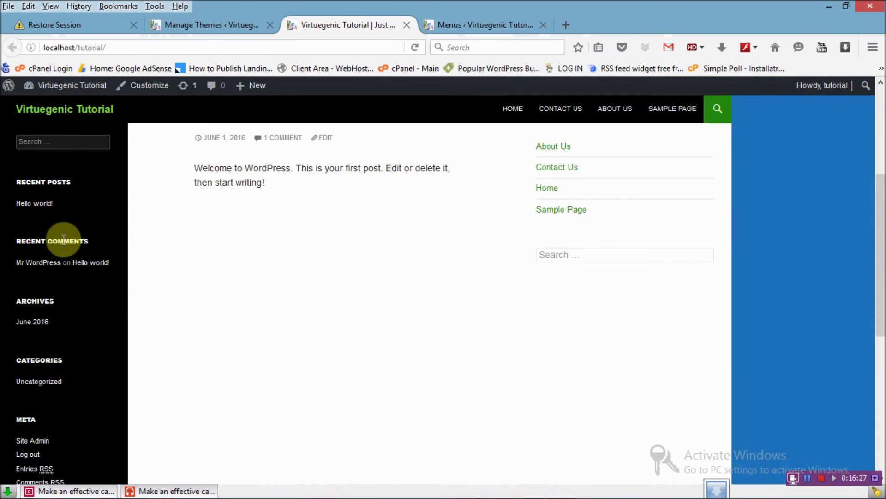
pyautogui.scroll(-3, 74, 241)
pyautogui.scroll(-3, 66, 248)
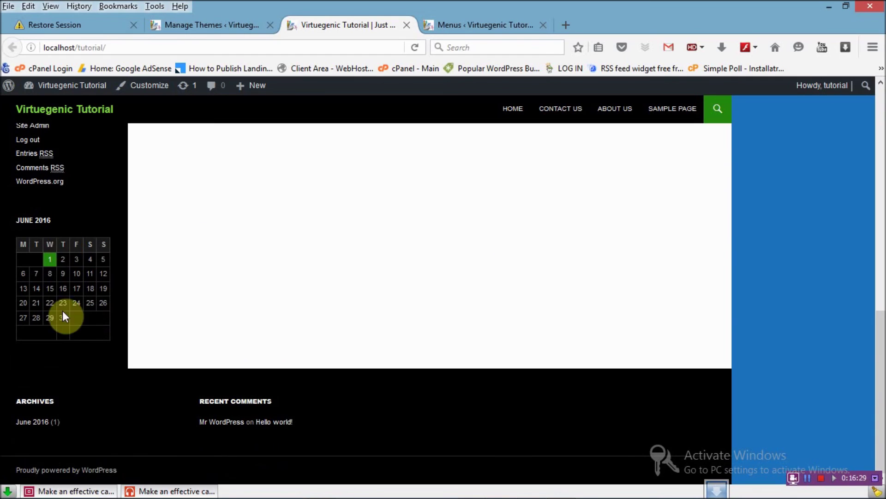
pyautogui.moveTo(66, 493)
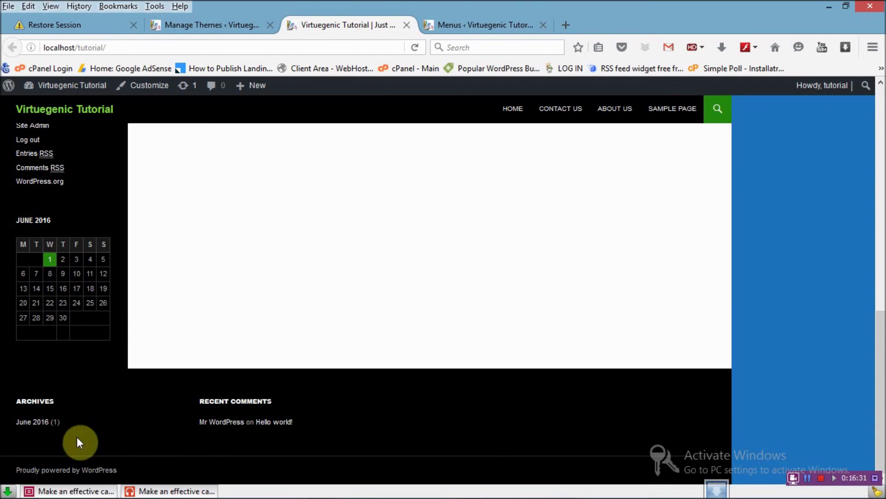
pyautogui.scroll(1, 445, 416)
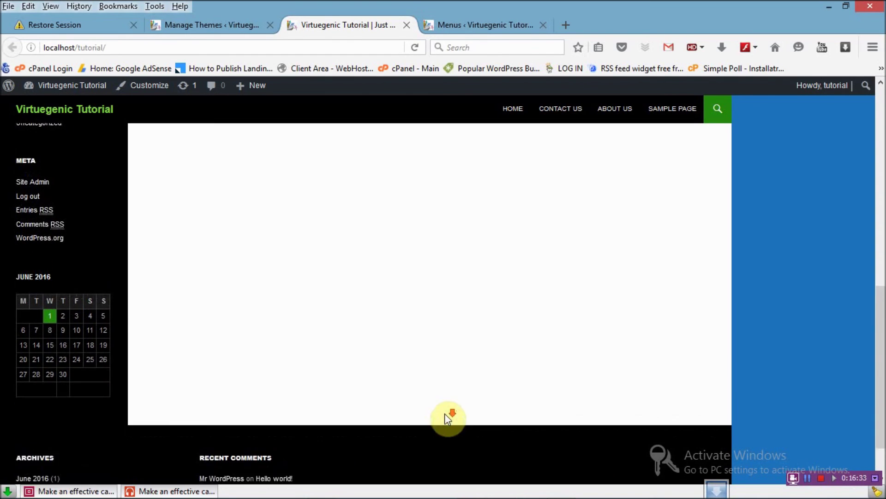
pyautogui.scroll(-1, 445, 415)
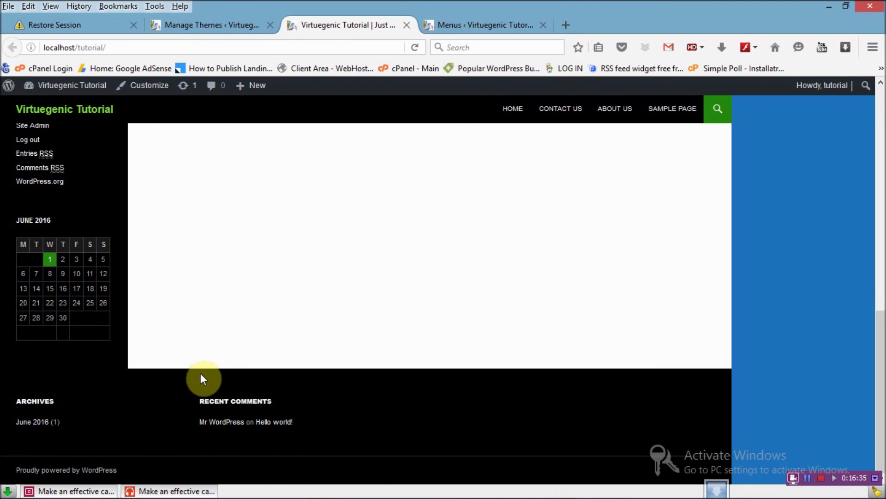
pyautogui.scroll(10, 263, 336)
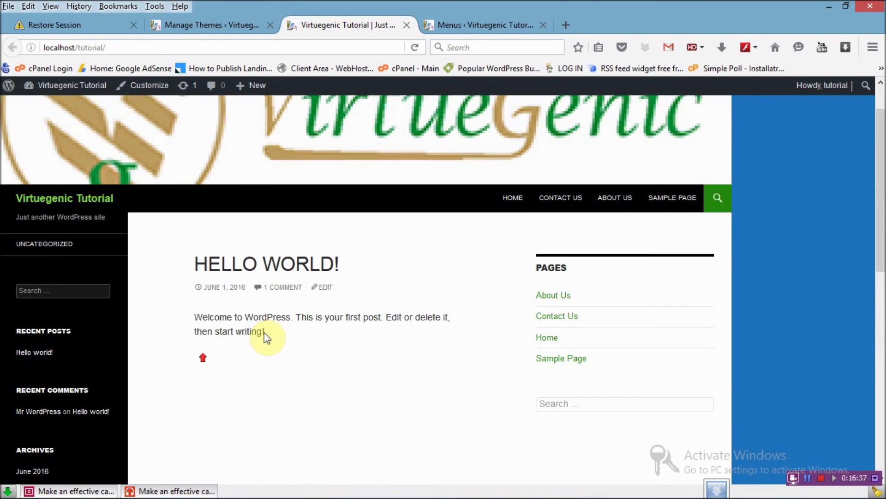